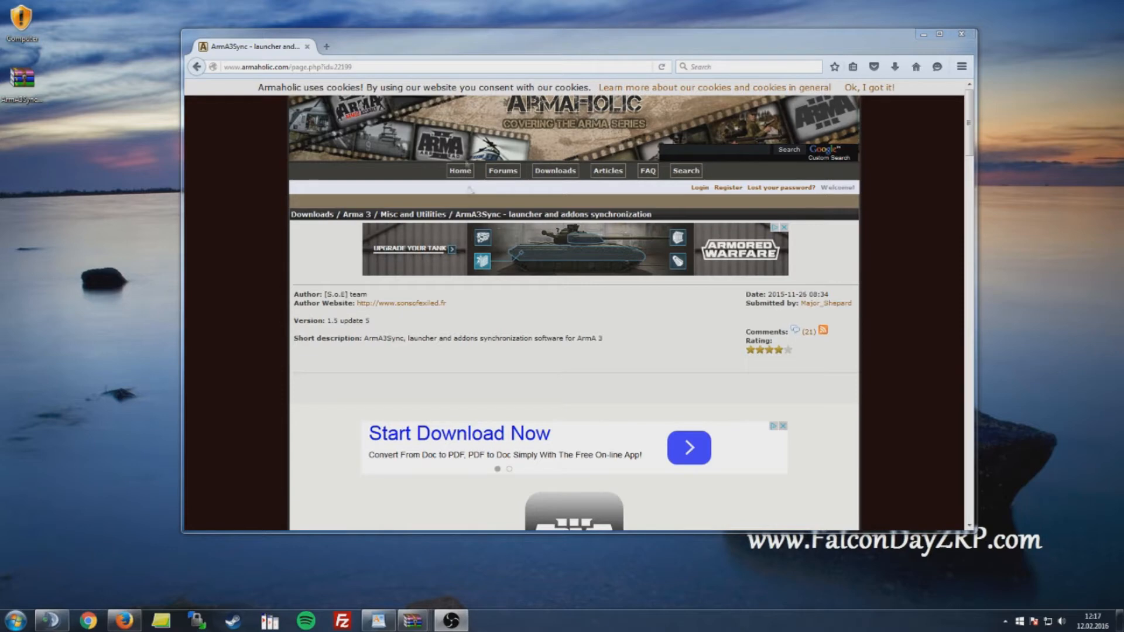
Review the ArmA3Sync page's Java requirement and download section on Armaholic, and minimize the browser.
click(616, 324)
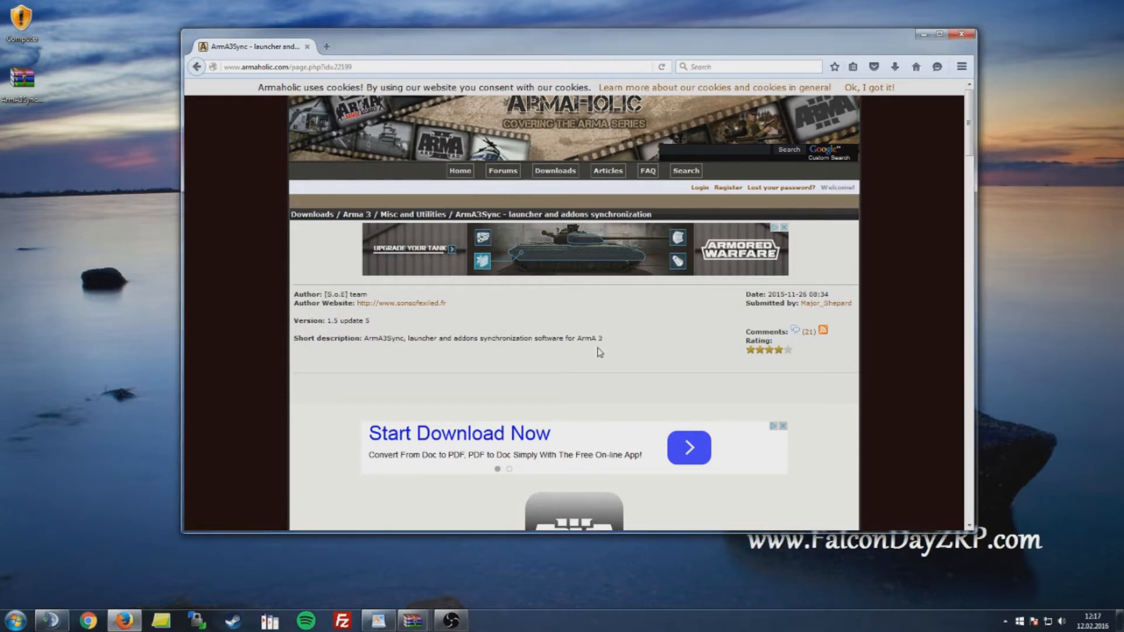
scroll(599, 352, down, 3)
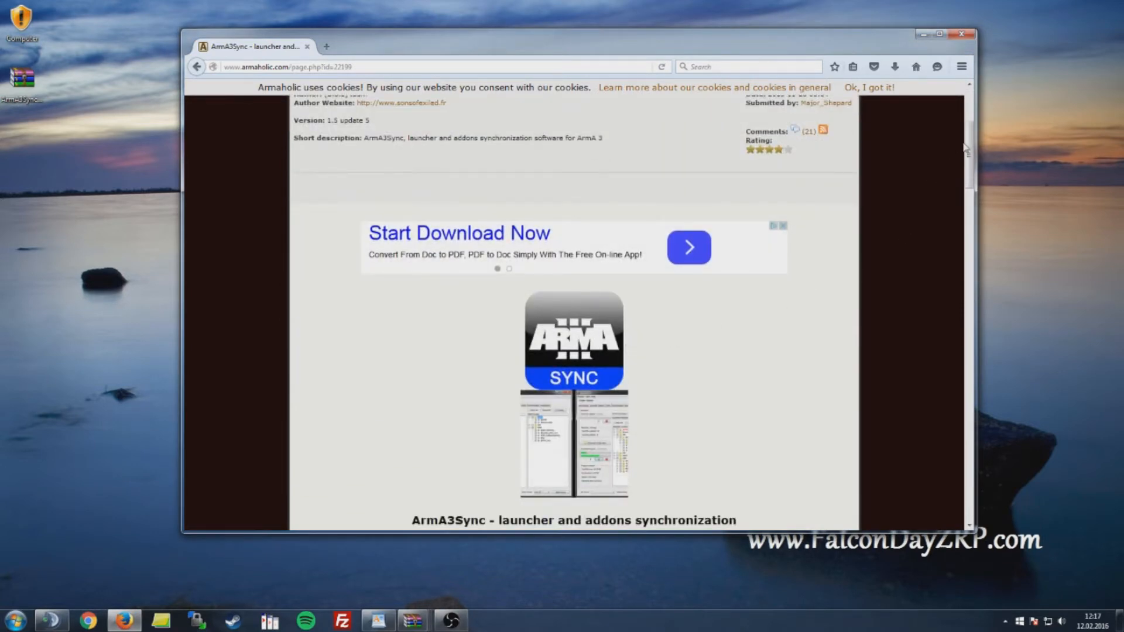
drag(965, 158, 945, 433)
scroll(893, 444, down, 5)
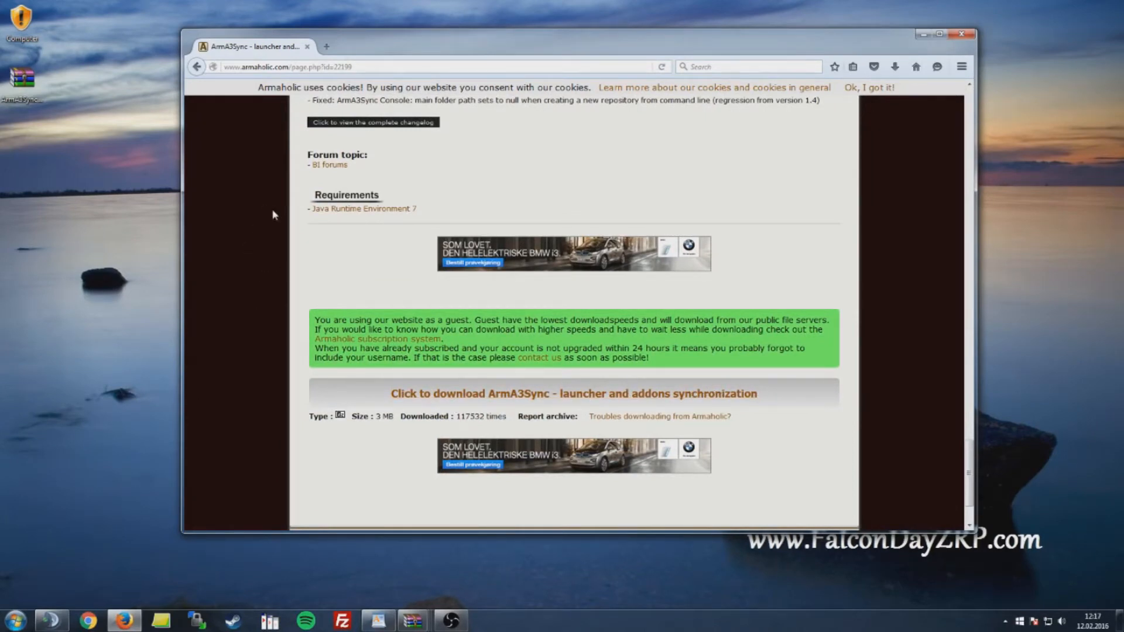
drag(426, 212, 300, 210)
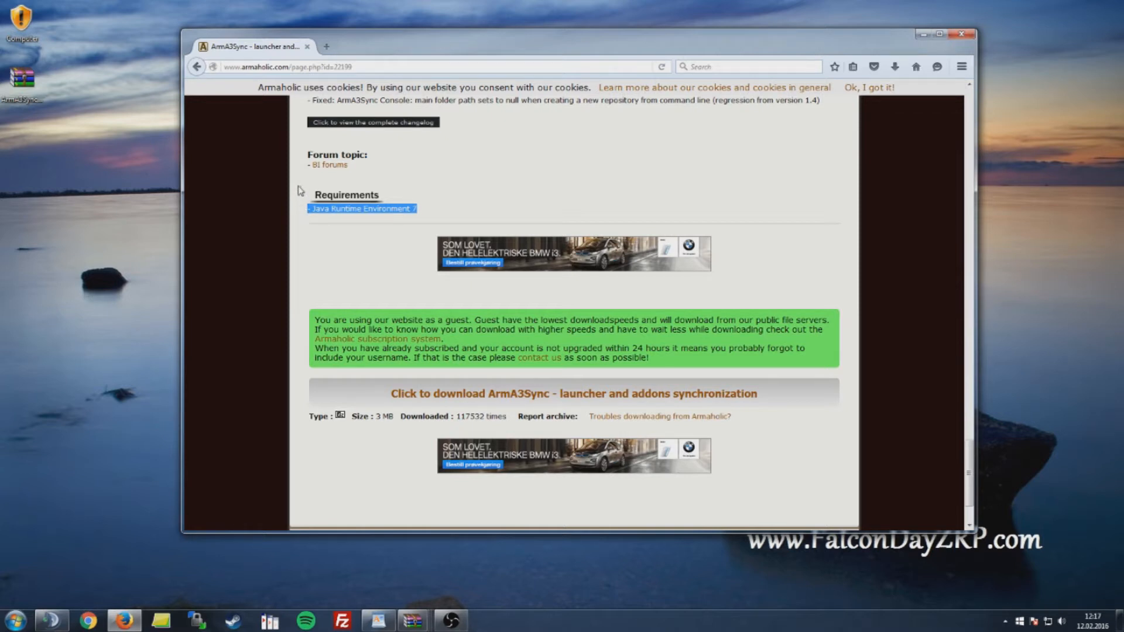
click(300, 195)
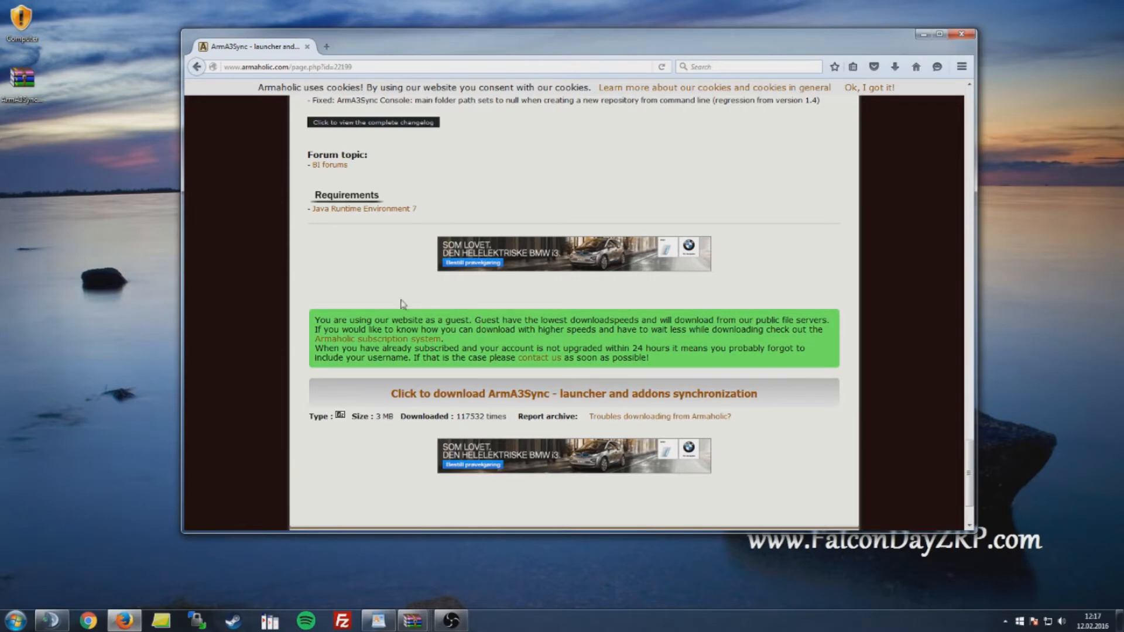
drag(504, 60, 531, 81)
drag(1002, 559, 1003, 564)
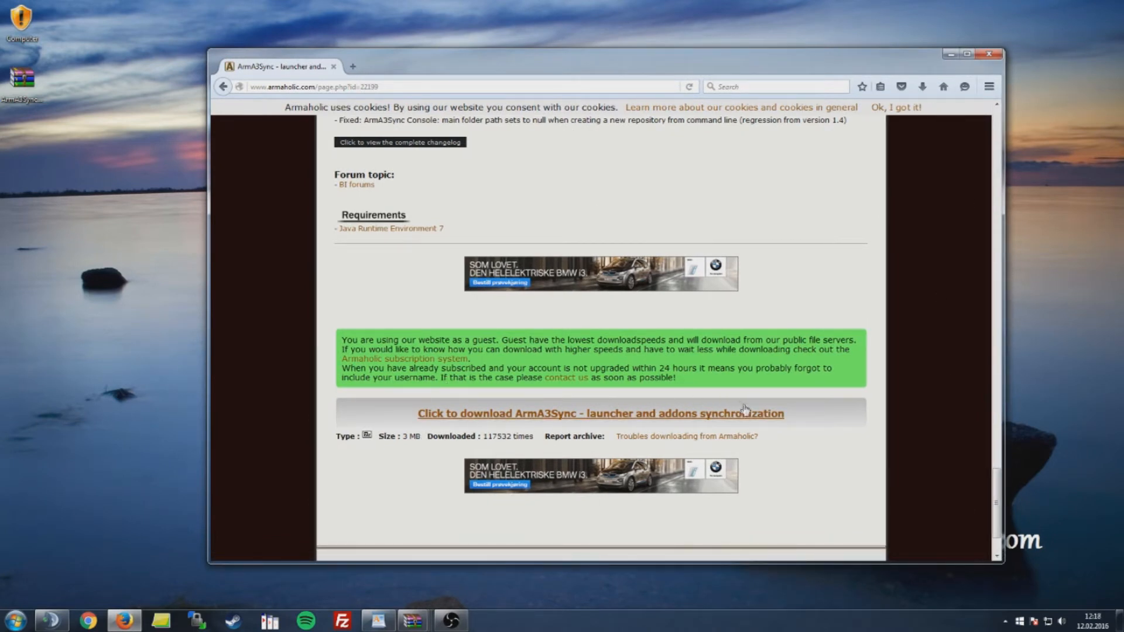
click(951, 54)
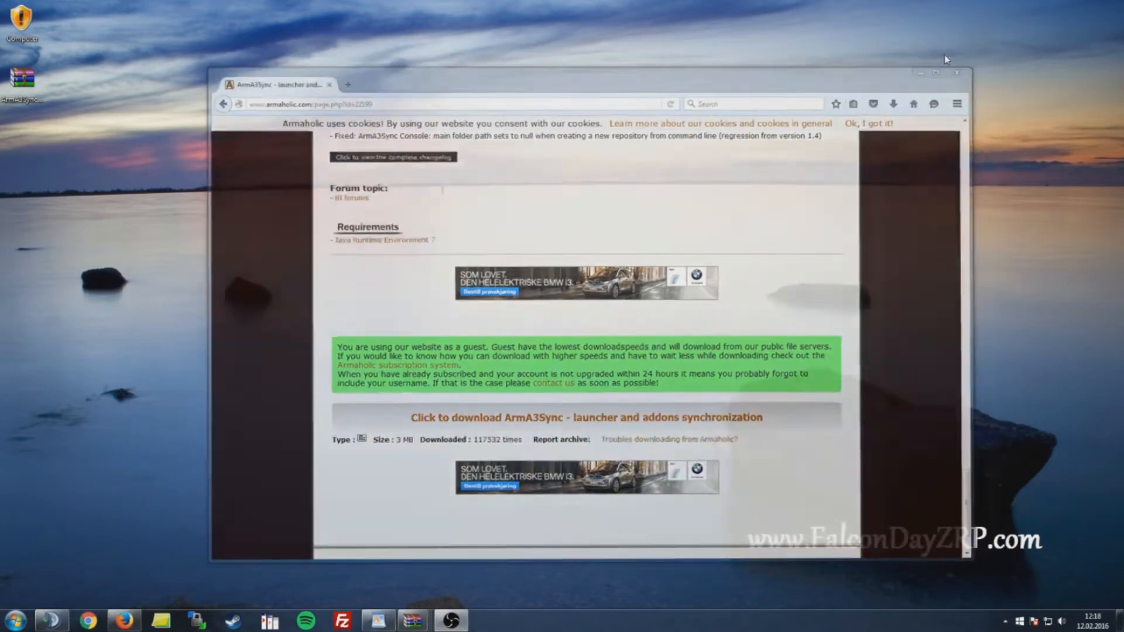
Open the downloaded ArmA3Sync archive from the desktop in WinRAR and dismiss the trial notification.
click(24, 91)
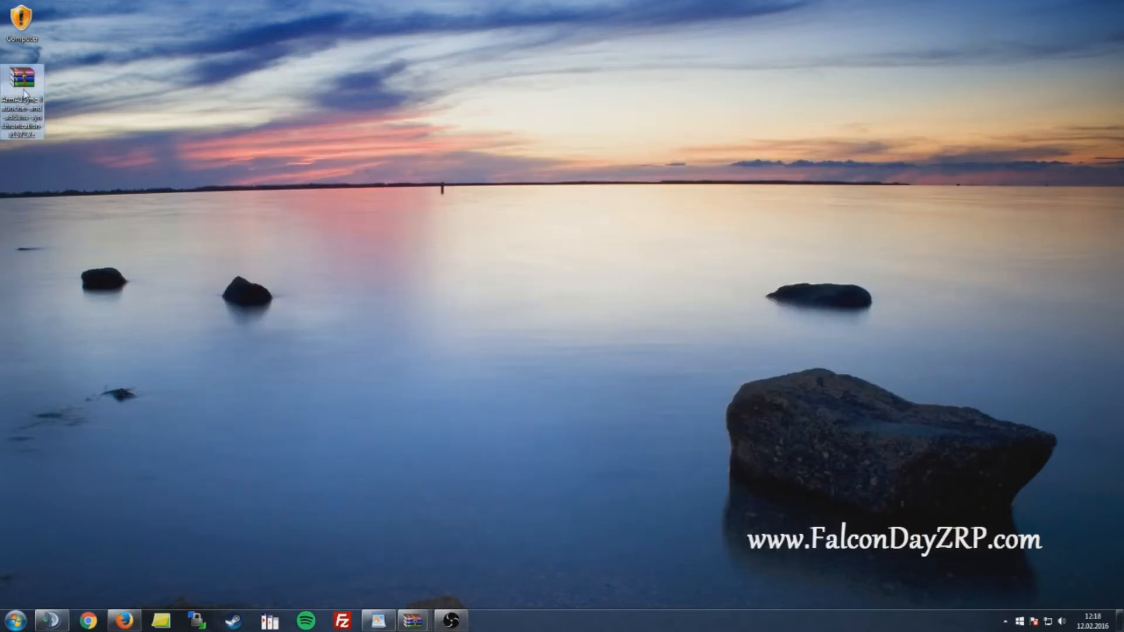
double_click(23, 91)
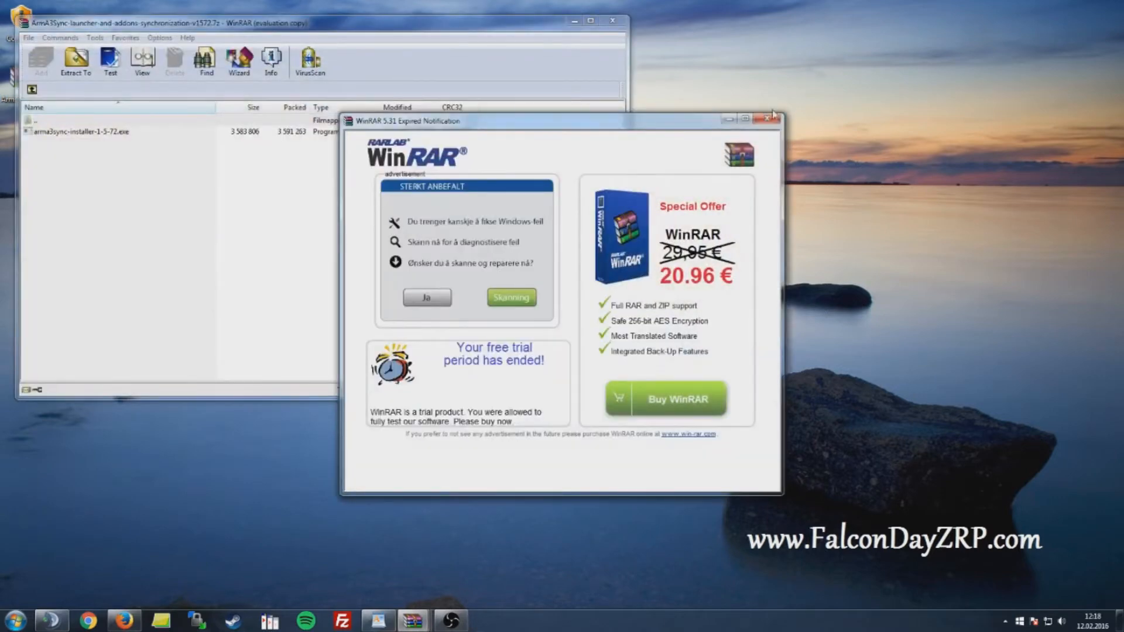
double_click(766, 126)
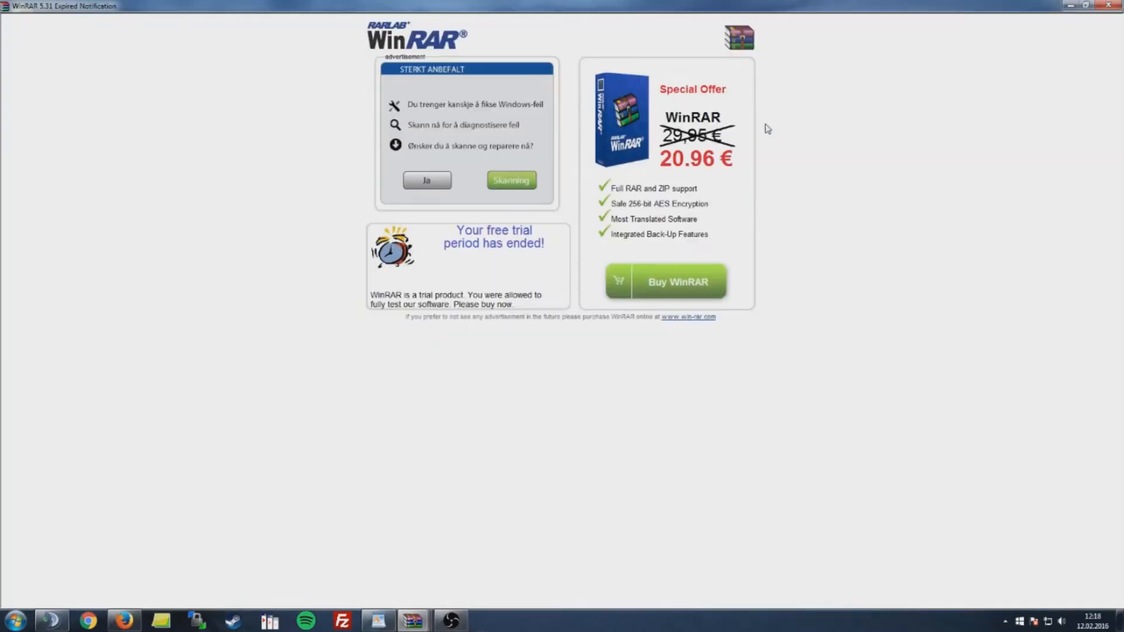
click(1097, 9)
drag(500, 37, 614, 52)
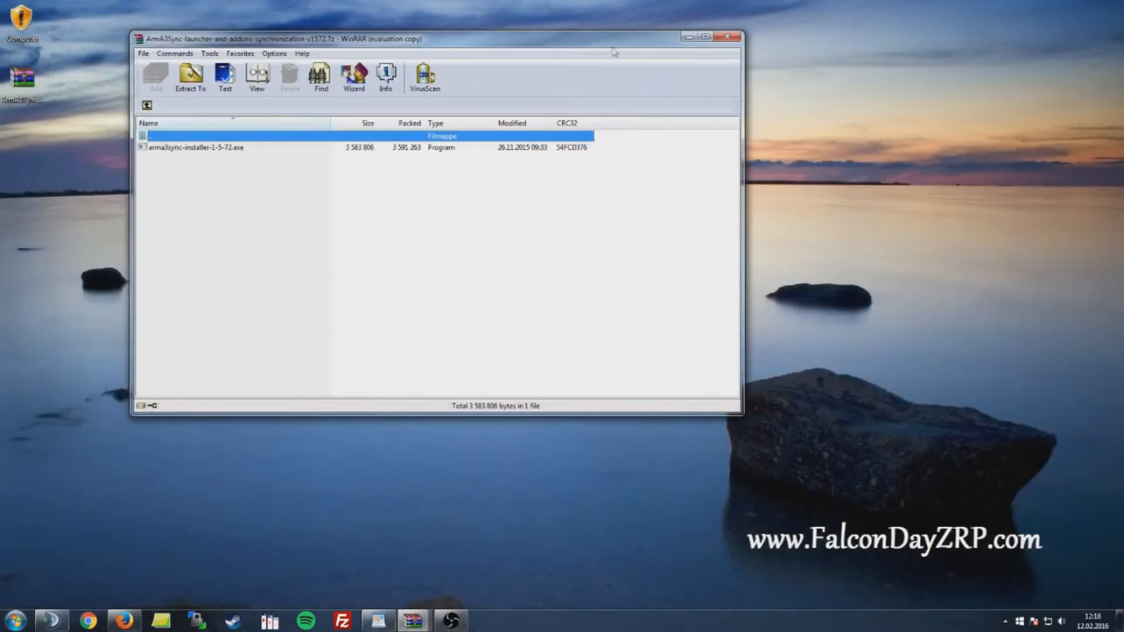
Extract arma3sync-installer-1-5-72.exe from the archive to the desktop and close the archive.
click(250, 152)
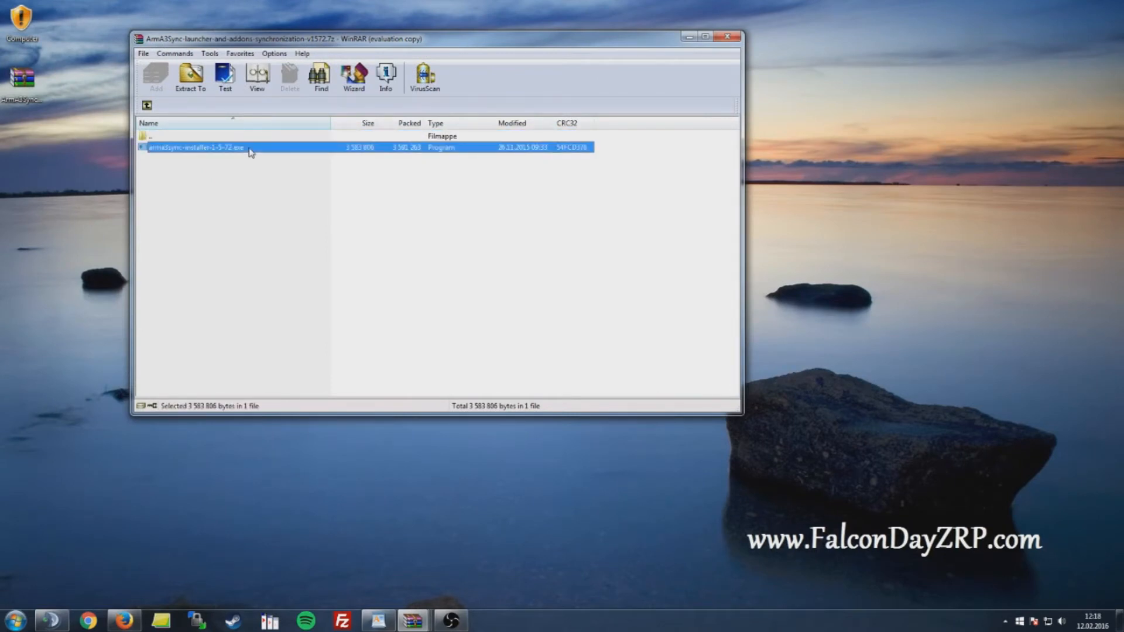
drag(251, 152, 61, 165)
click(727, 37)
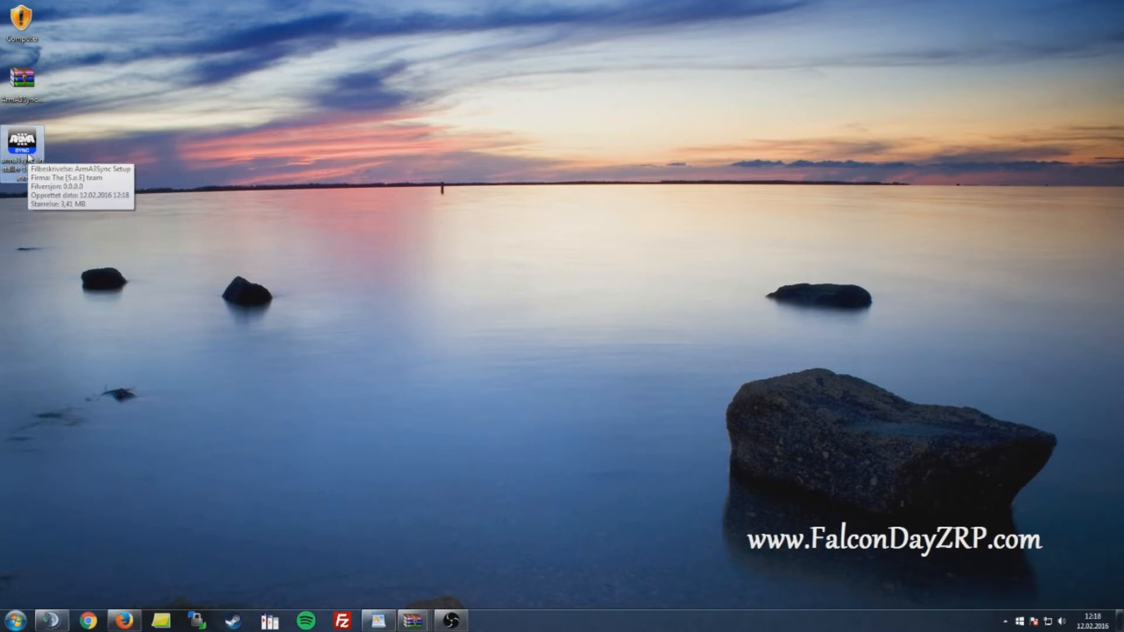
Run the ArmA3Sync installer from the desktop, allow it to start, and accept the license agreement.
double_click(28, 157)
click(602, 326)
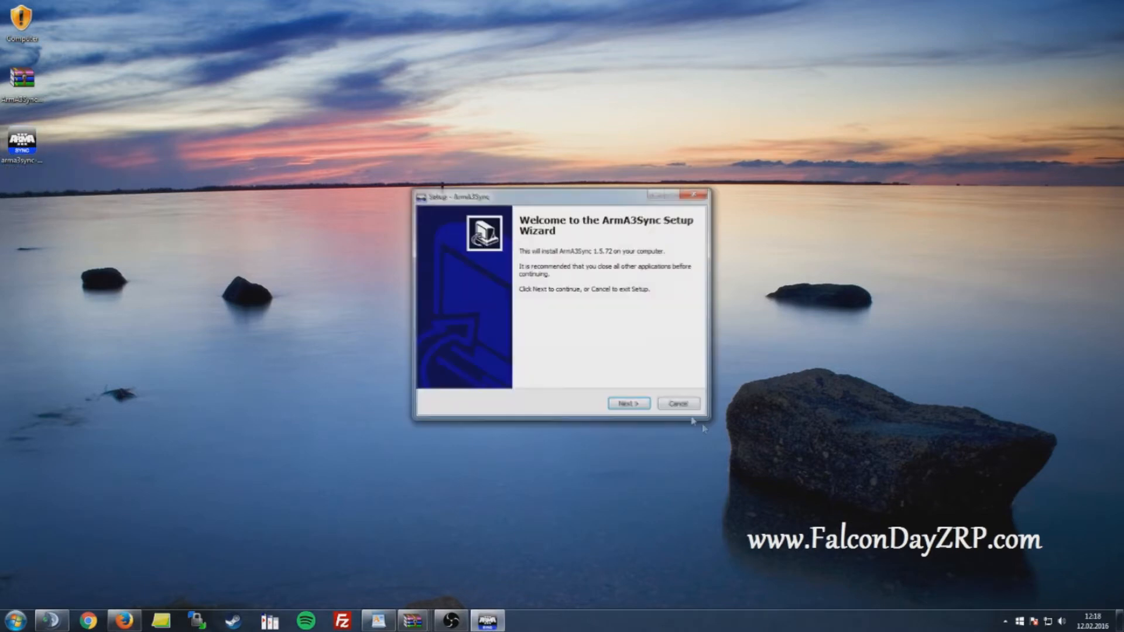
click(629, 404)
click(469, 367)
click(632, 405)
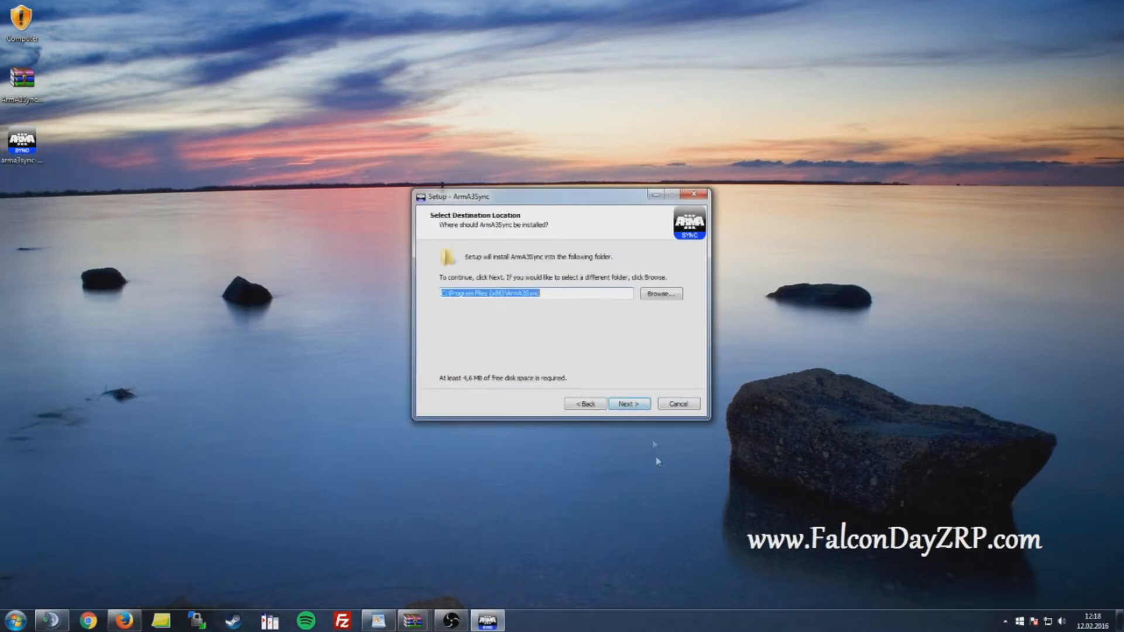
Install ArmA3Sync with the default destination and Start Menu folder plus a desktop icon, launching the program on finish.
click(632, 405)
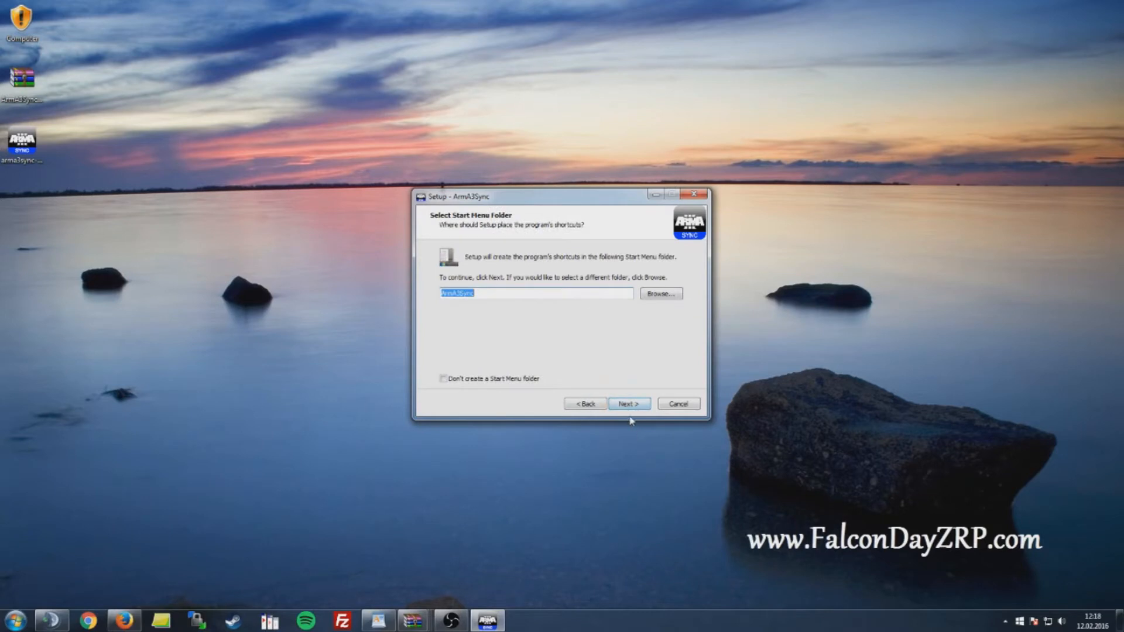
click(627, 405)
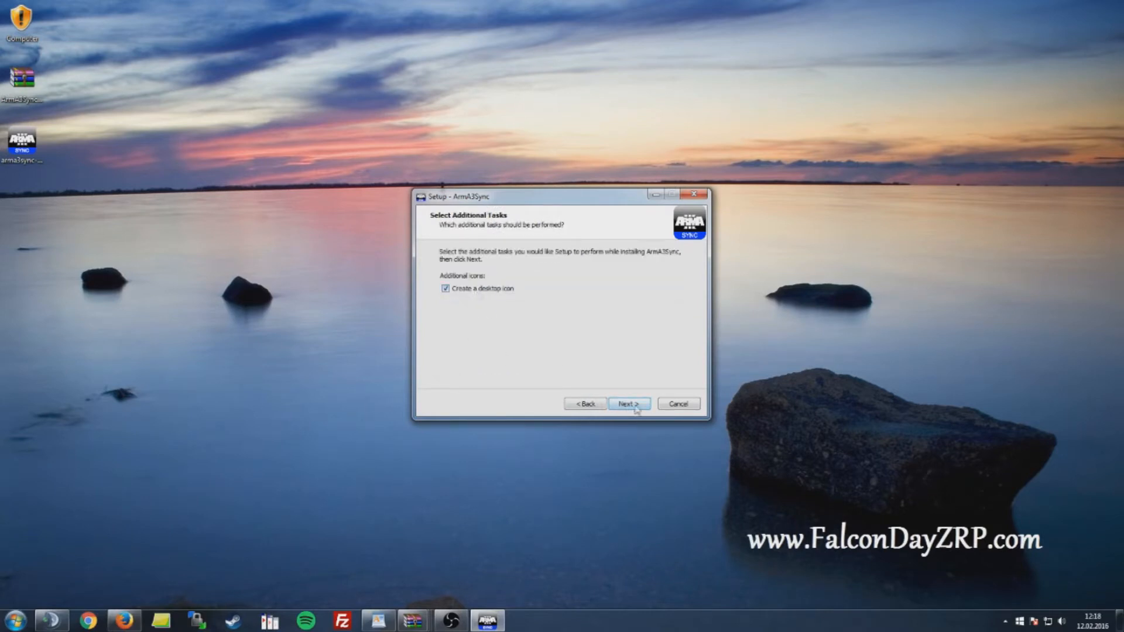
click(630, 404)
click(629, 405)
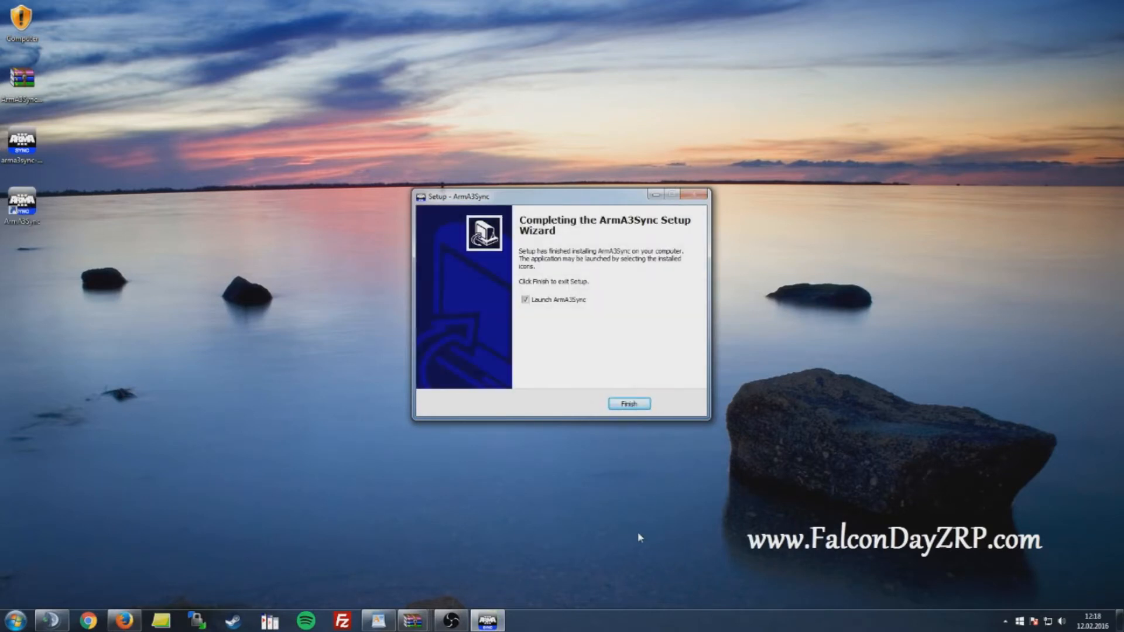
click(636, 406)
Accept the available ArmA3Sync update and acknowledge its completion, keeping the desktop shortcut below the installer.
drag(24, 205, 243, 267)
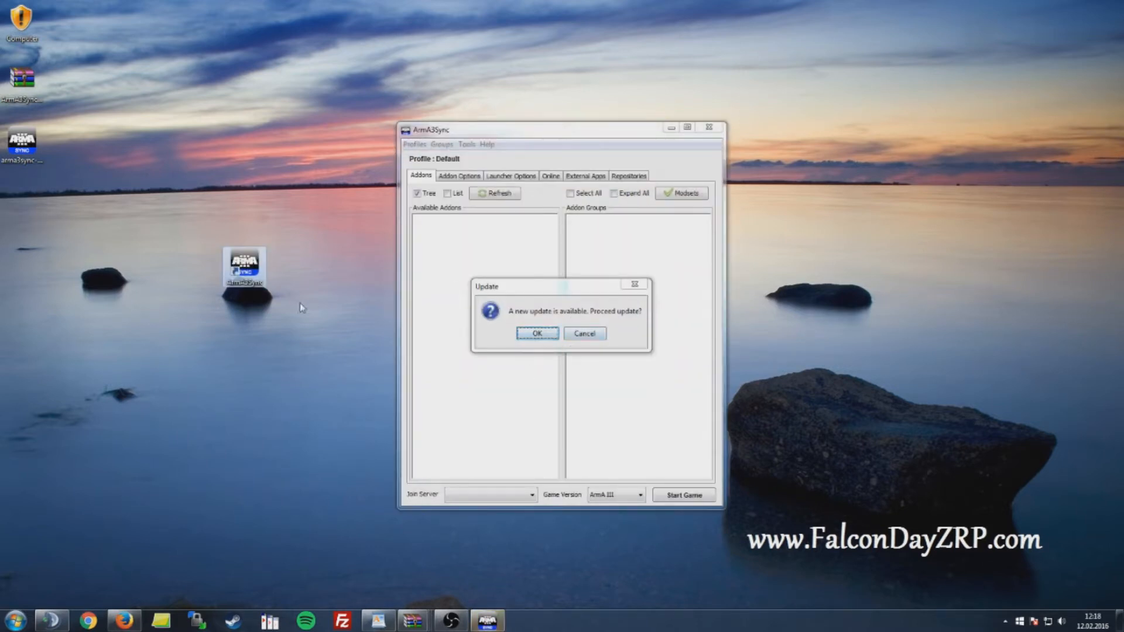
click(530, 333)
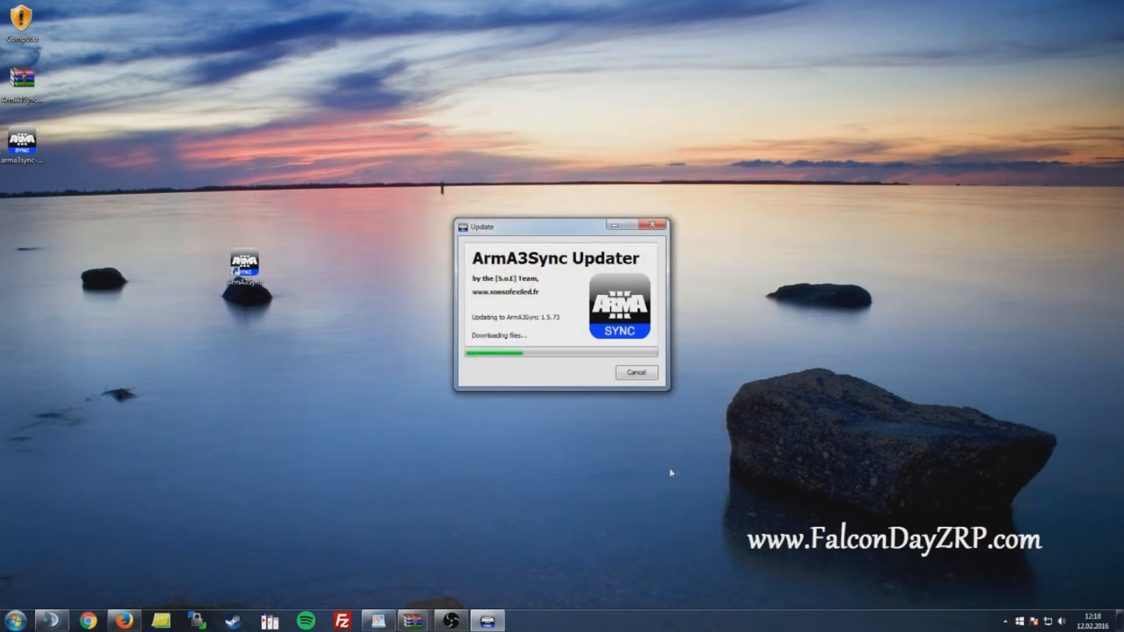
drag(246, 266, 27, 205)
click(262, 245)
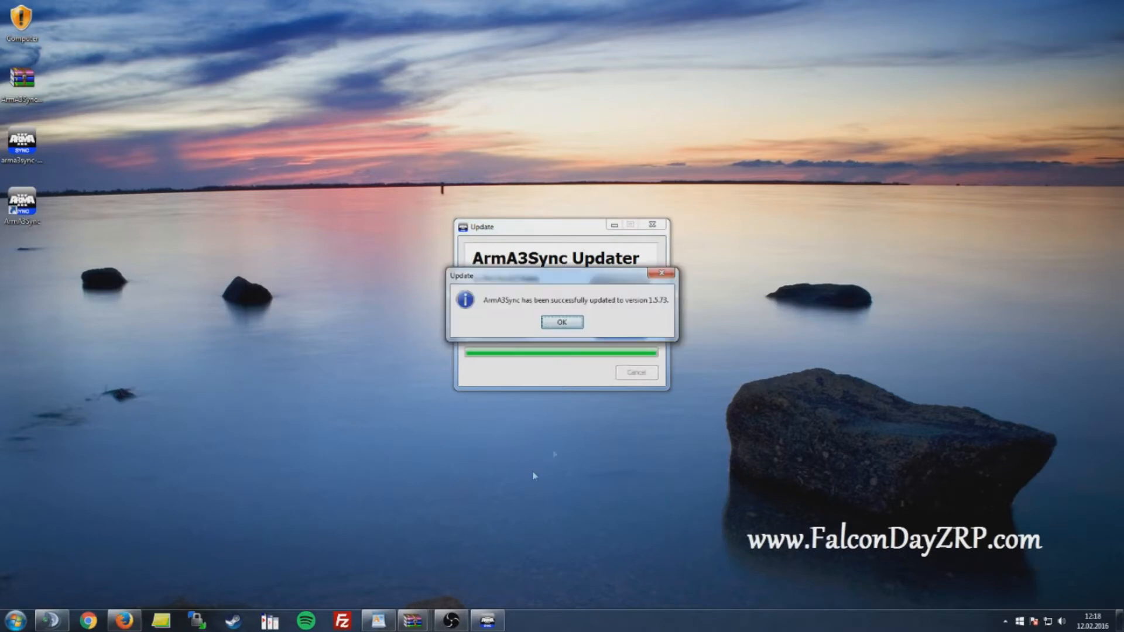
click(565, 326)
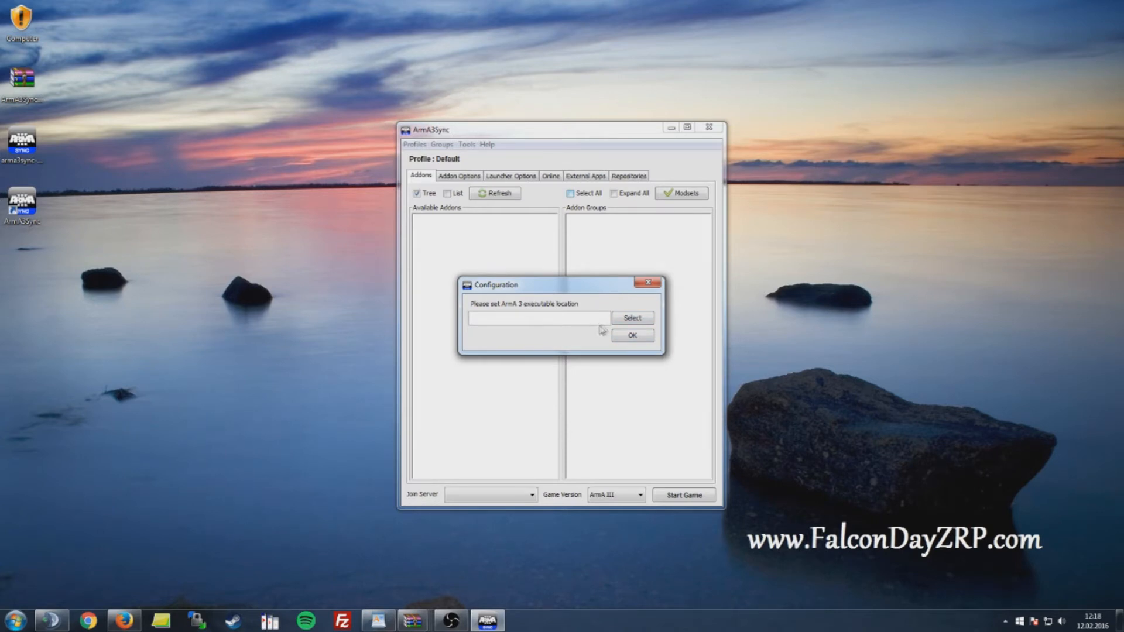
Set the ArmA 3 executable location to arma3.exe in the Arma 3 folder.
click(622, 321)
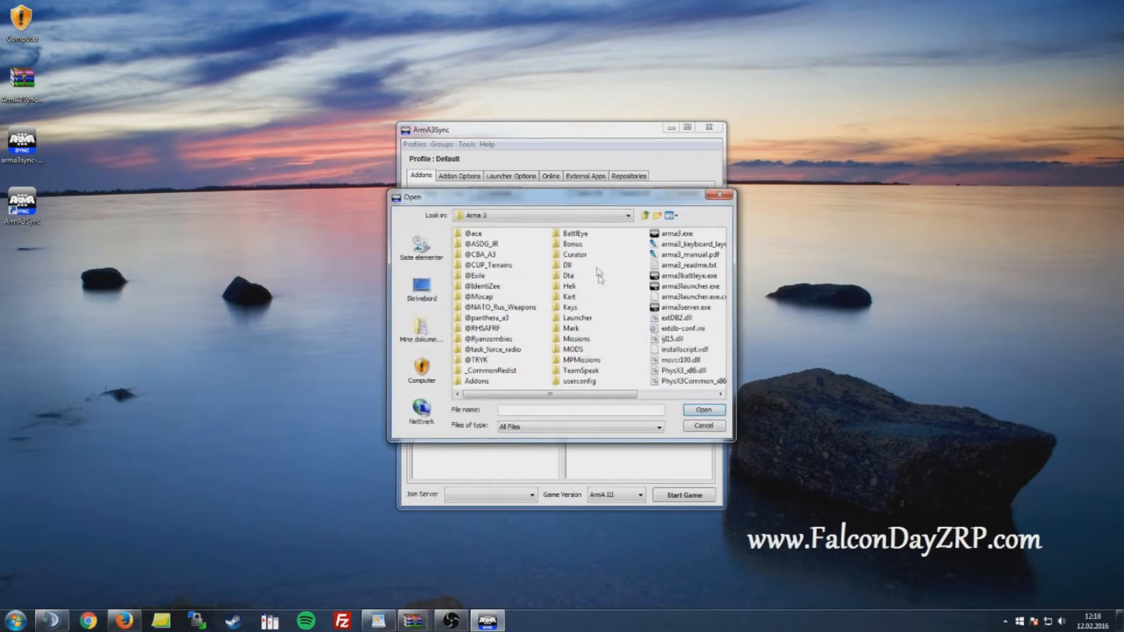
drag(668, 204, 548, 177)
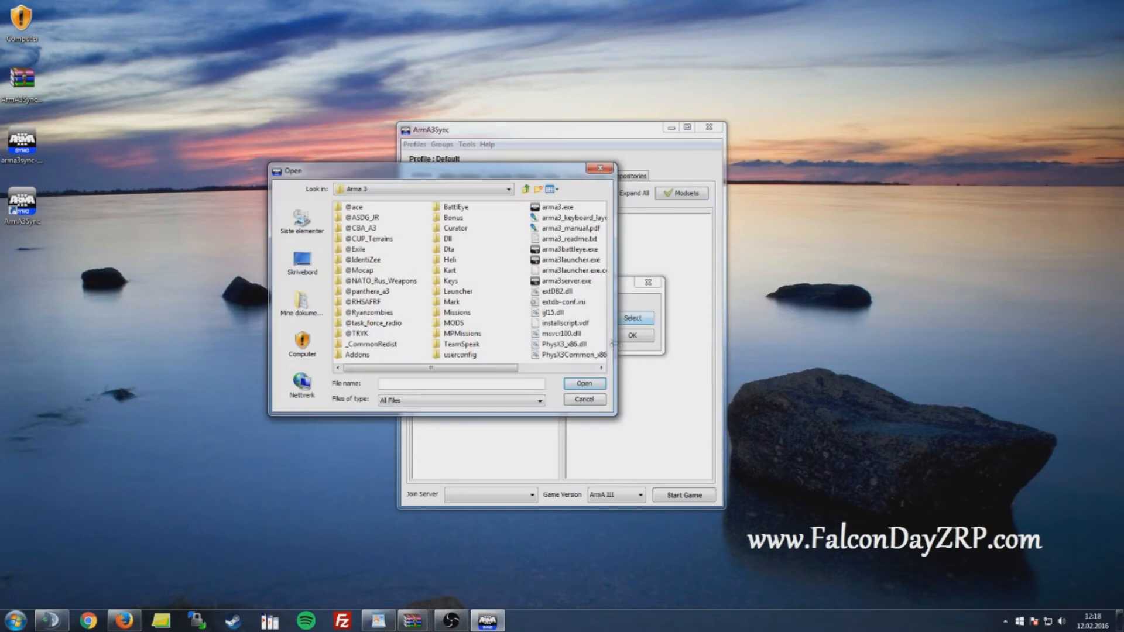
drag(615, 415, 681, 499)
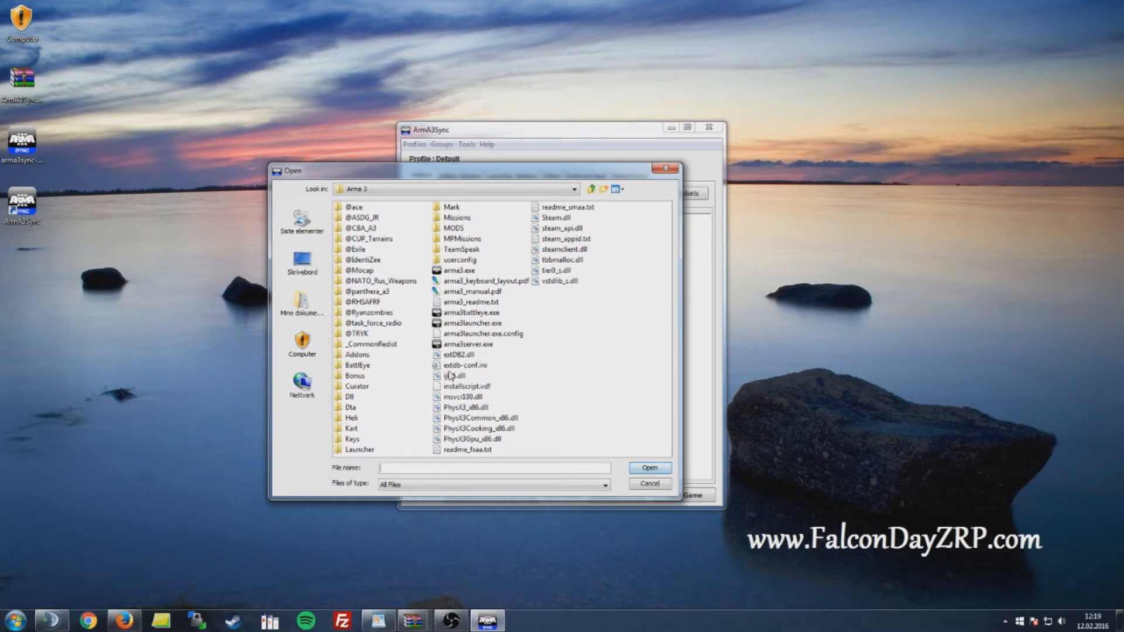
click(458, 272)
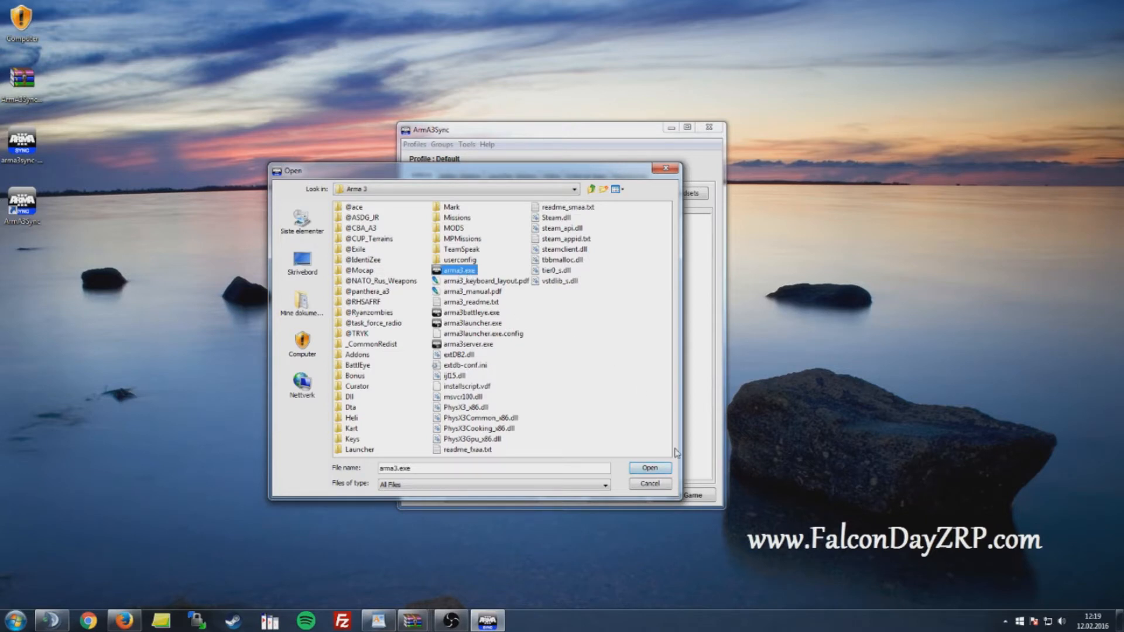
click(651, 470)
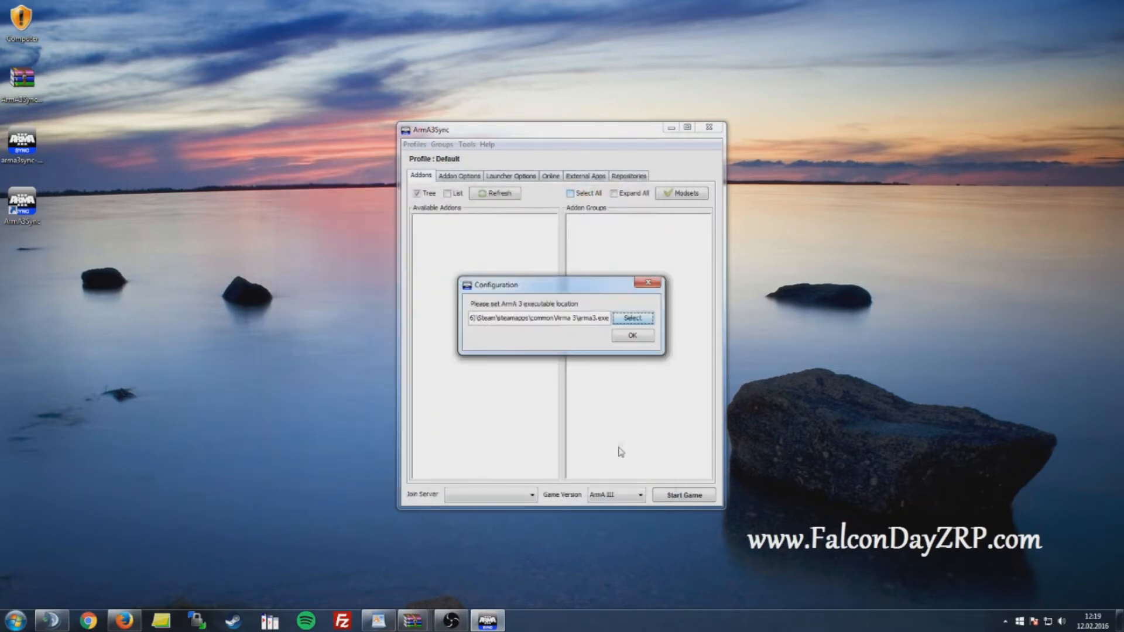
click(626, 334)
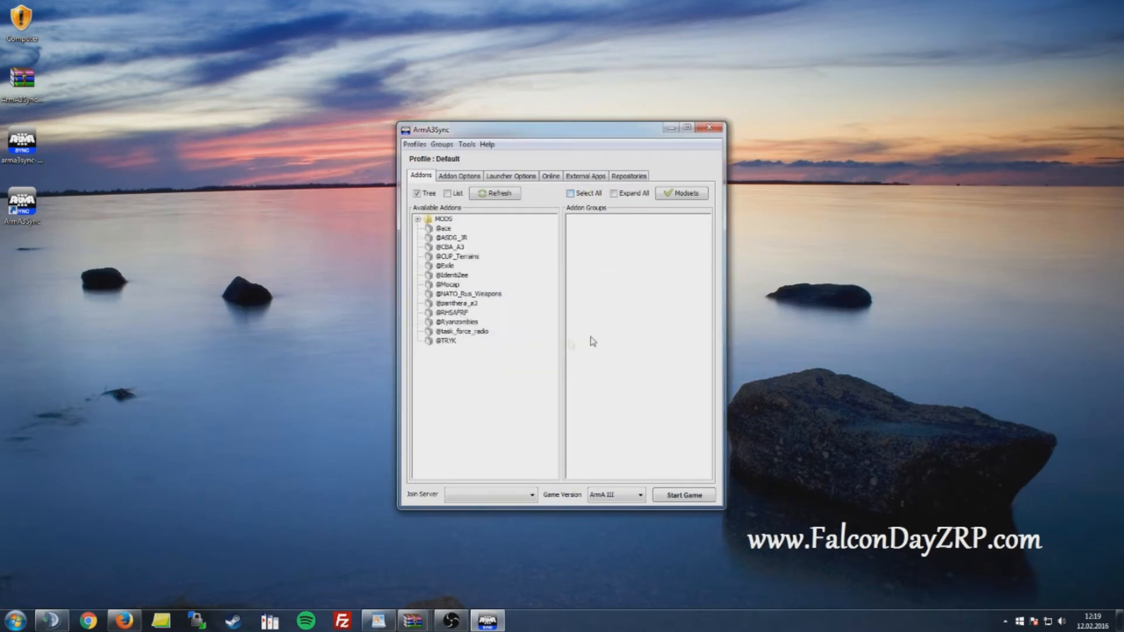
click(444, 229)
click(451, 247)
click(452, 238)
click(458, 257)
click(449, 266)
click(450, 275)
click(445, 341)
Show the addon repositories and move and enlarge the ArmA3Sync window.
click(636, 181)
drag(599, 127, 441, 52)
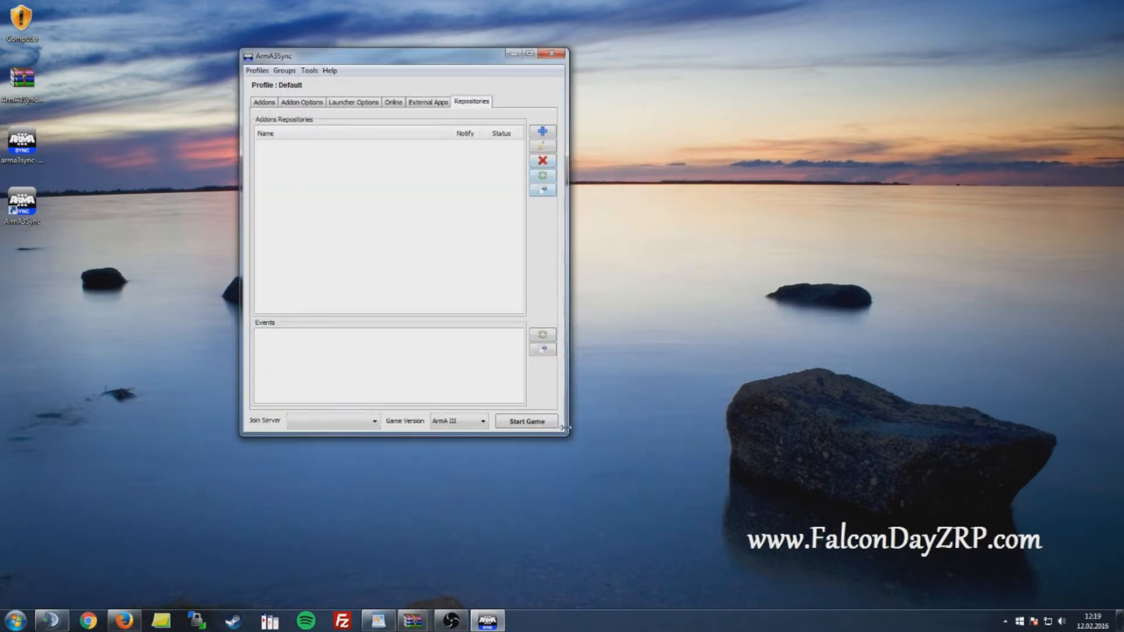
drag(565, 431, 674, 516)
drag(715, 335, 730, 336)
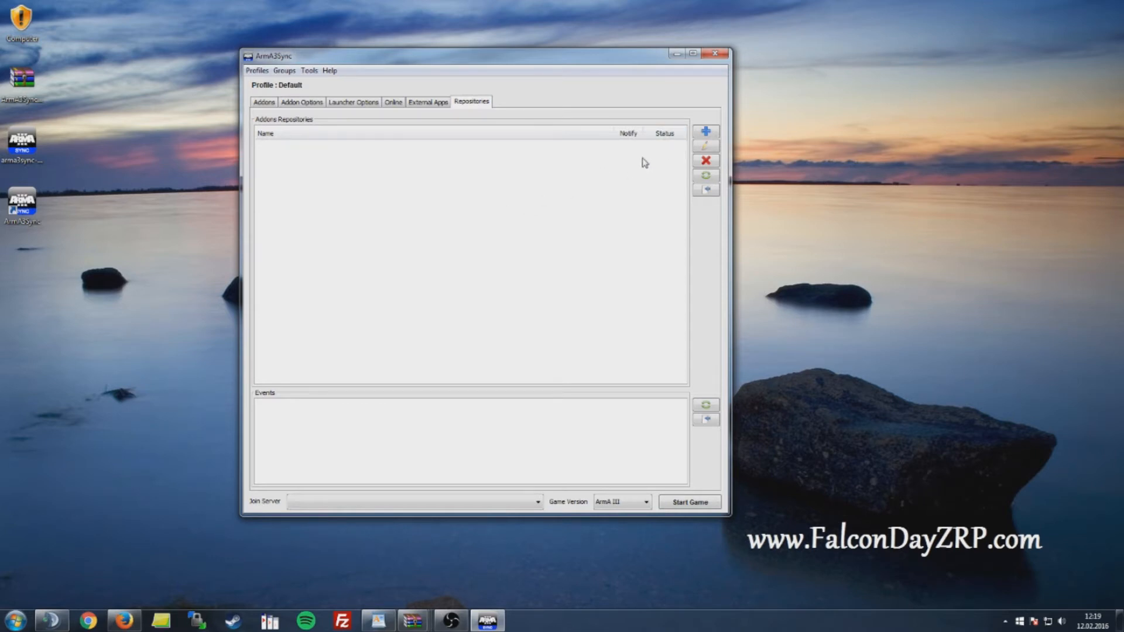
Start a new repository named Falcon with HTTP as the file transfer protocol.
click(705, 131)
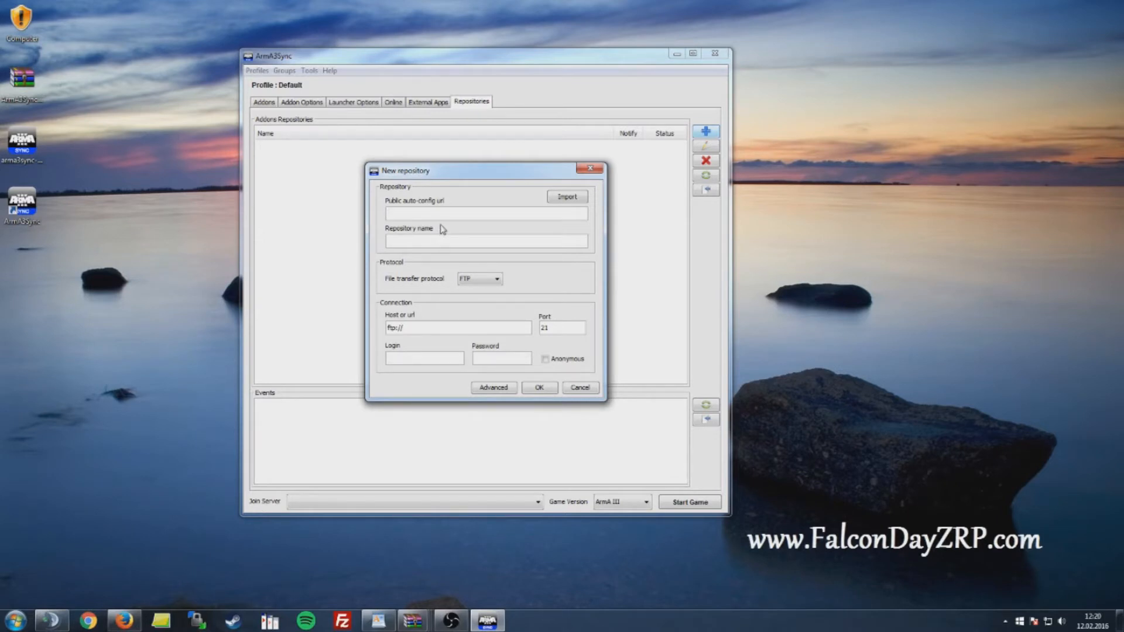
click(436, 243)
text(Faaalco)
click(467, 279)
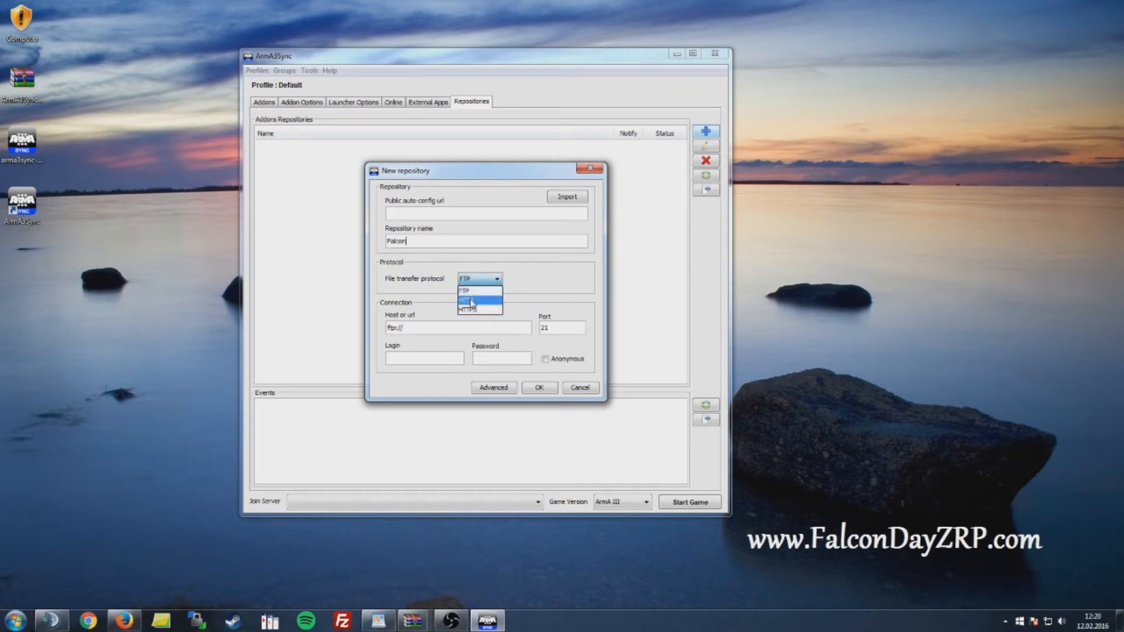
click(470, 301)
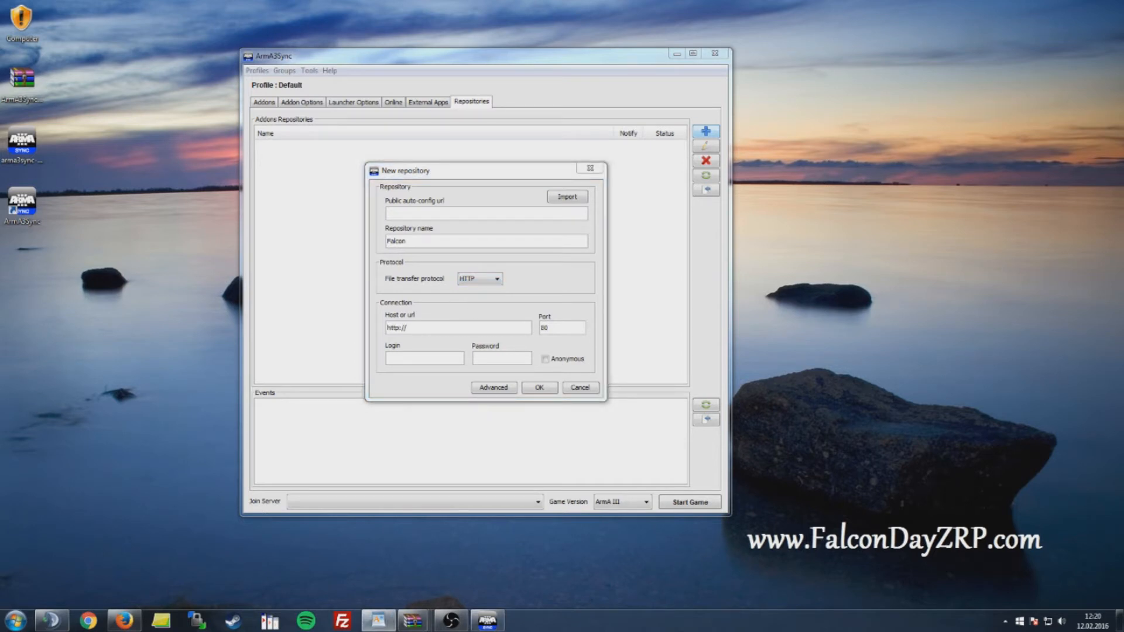
drag(424, 327, 338, 328)
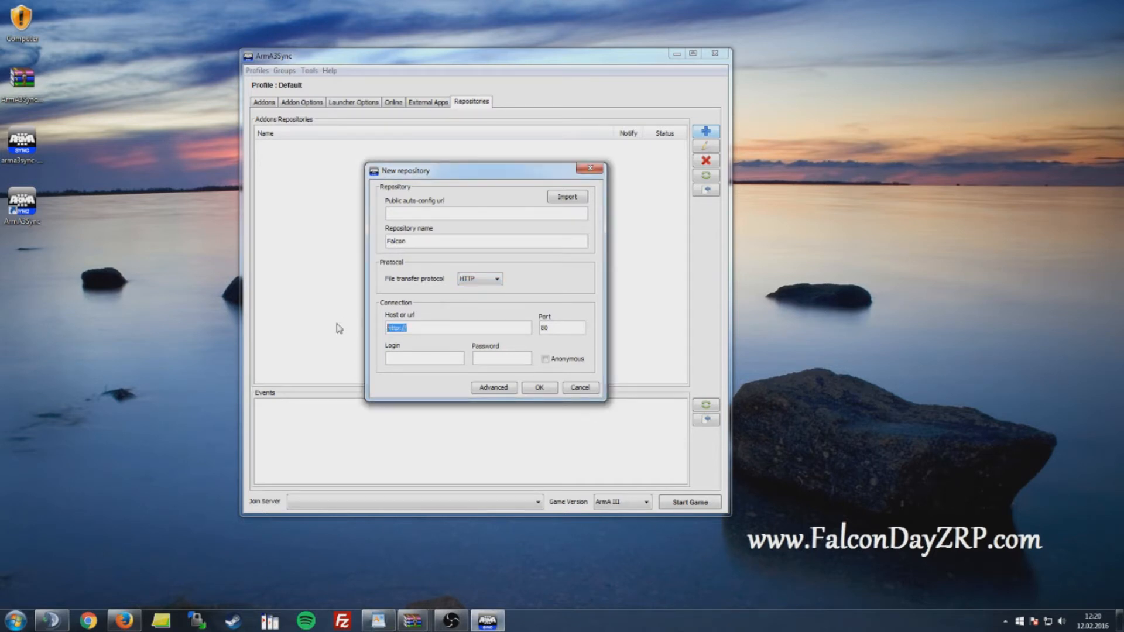
text(http://144.76.97.13/exile)
click(548, 361)
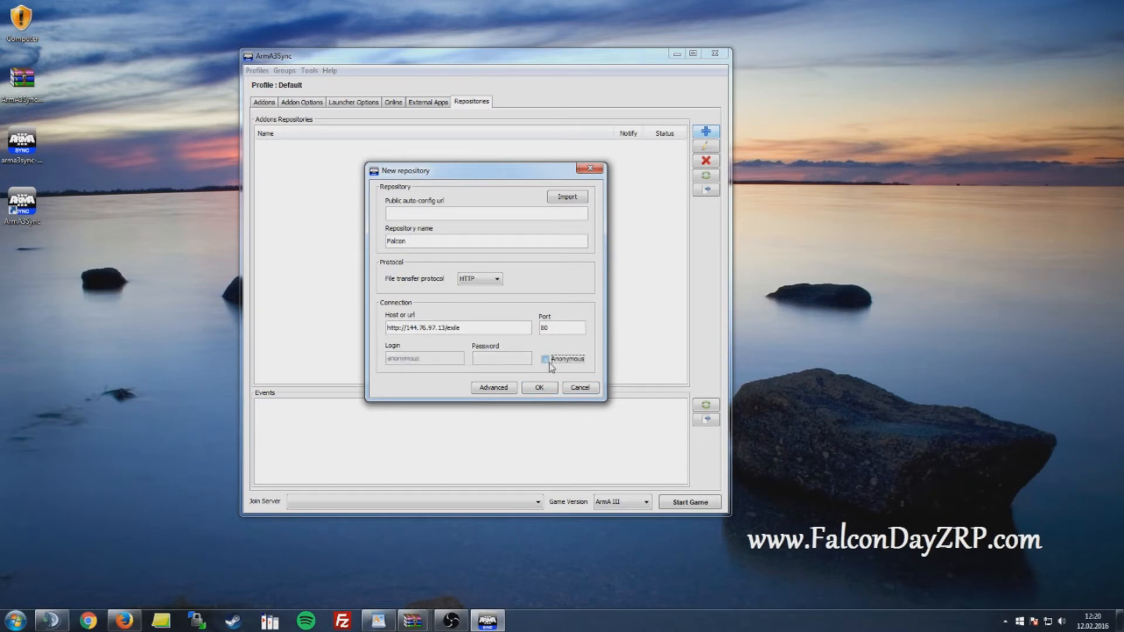
Confirm the new Falcon repository with its connection settings and open it for downloading.
click(546, 328)
click(538, 388)
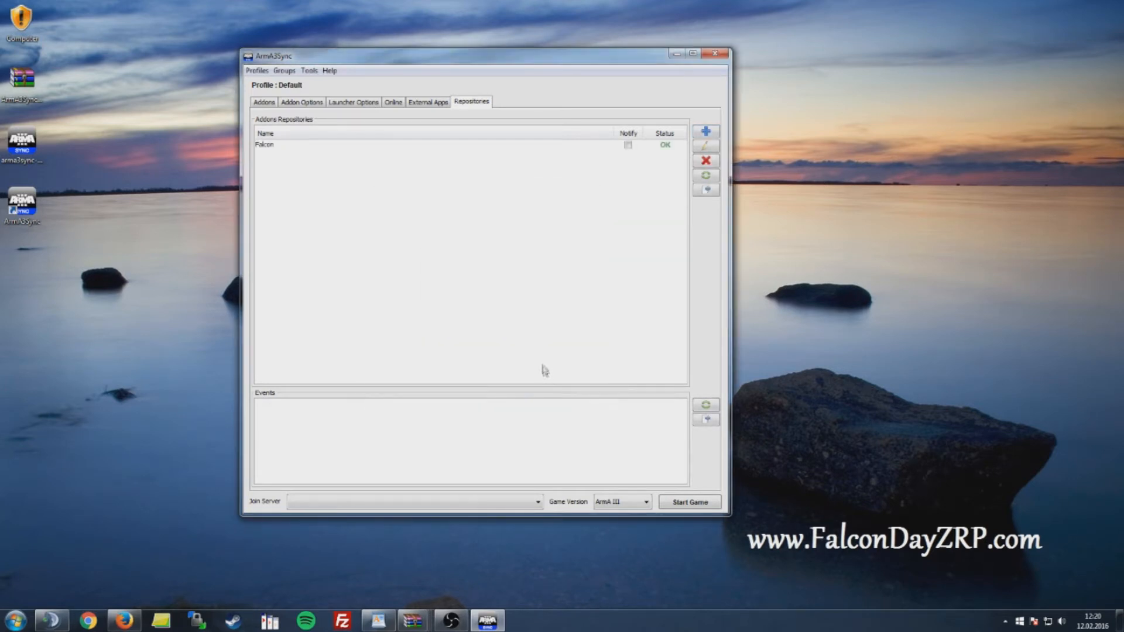
click(293, 146)
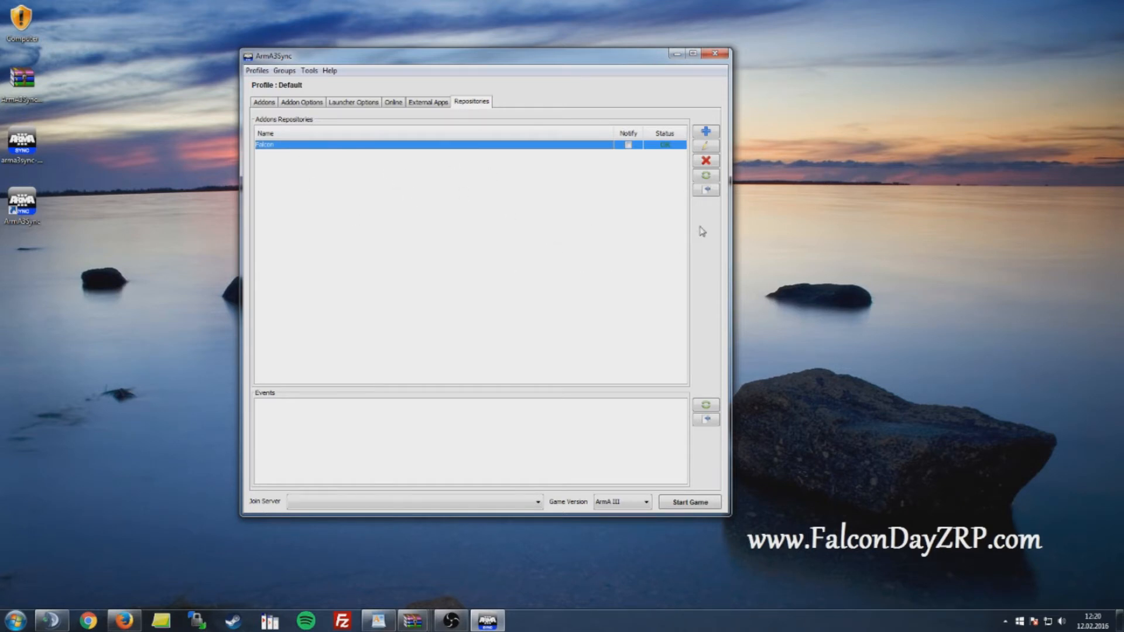
click(707, 191)
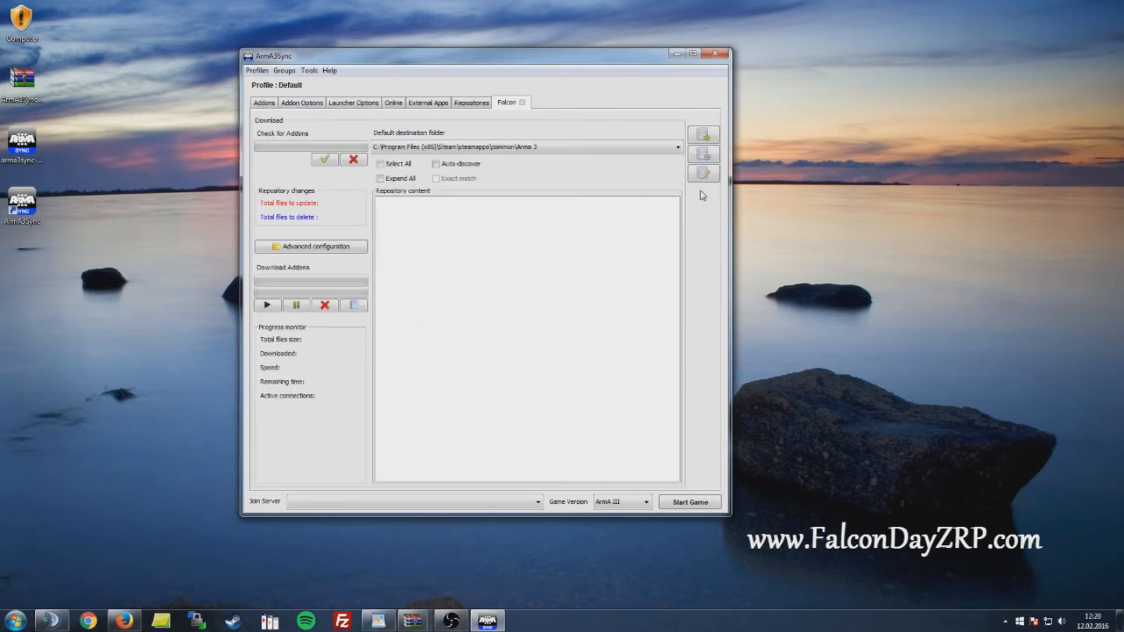
Move and widen the ArmA3Sync window, check the Falcon repository for addons and select its entire content.
drag(600, 61, 581, 79)
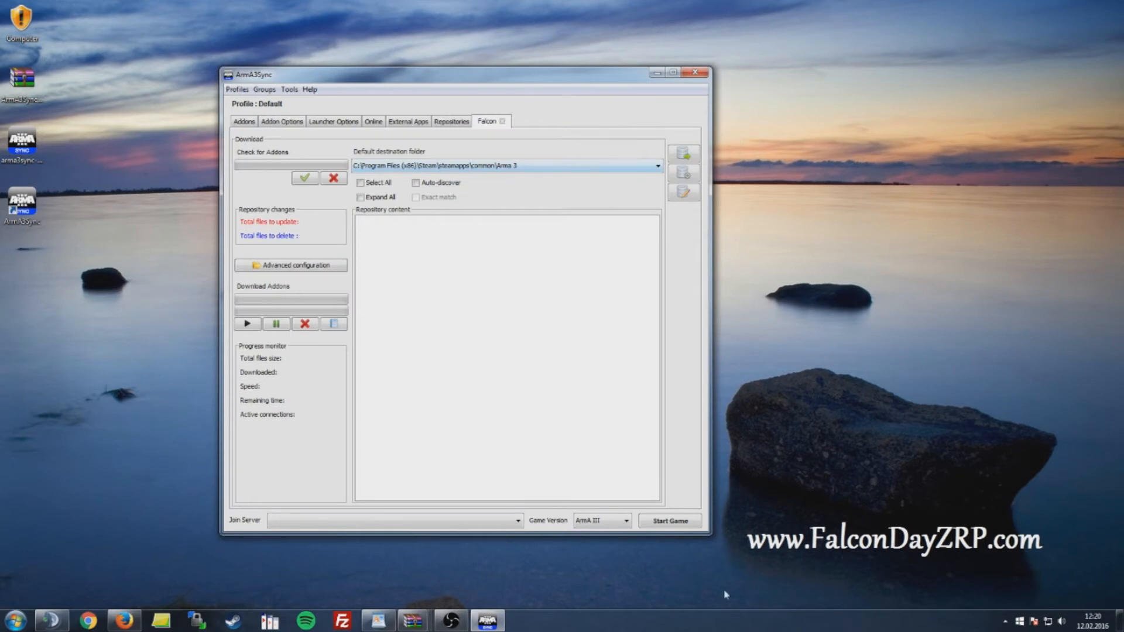
drag(710, 533, 827, 534)
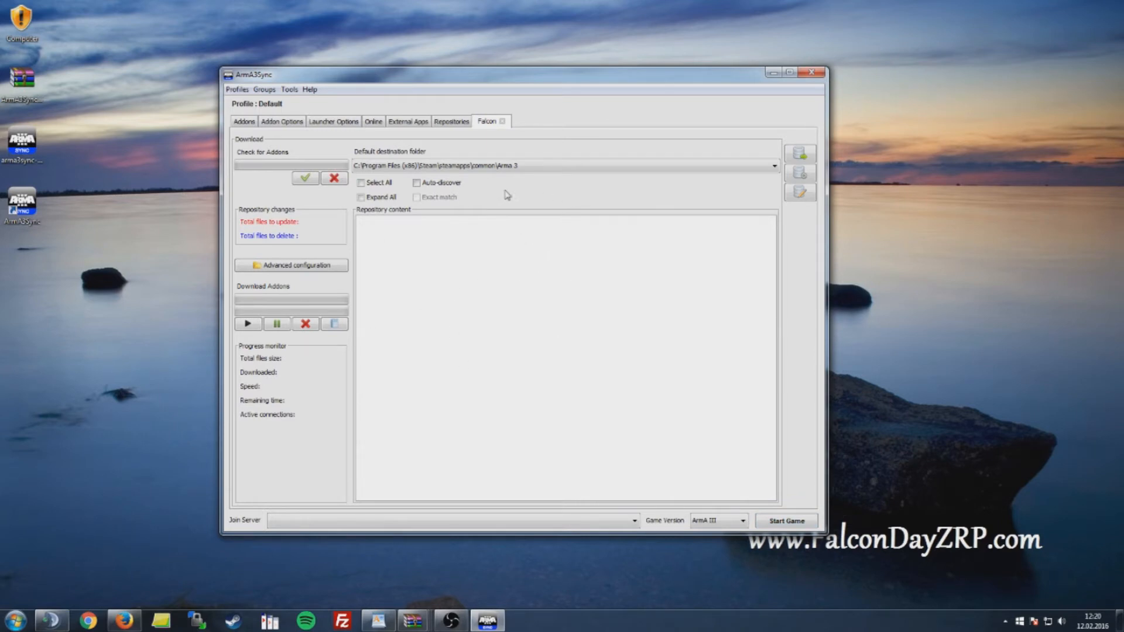
click(307, 182)
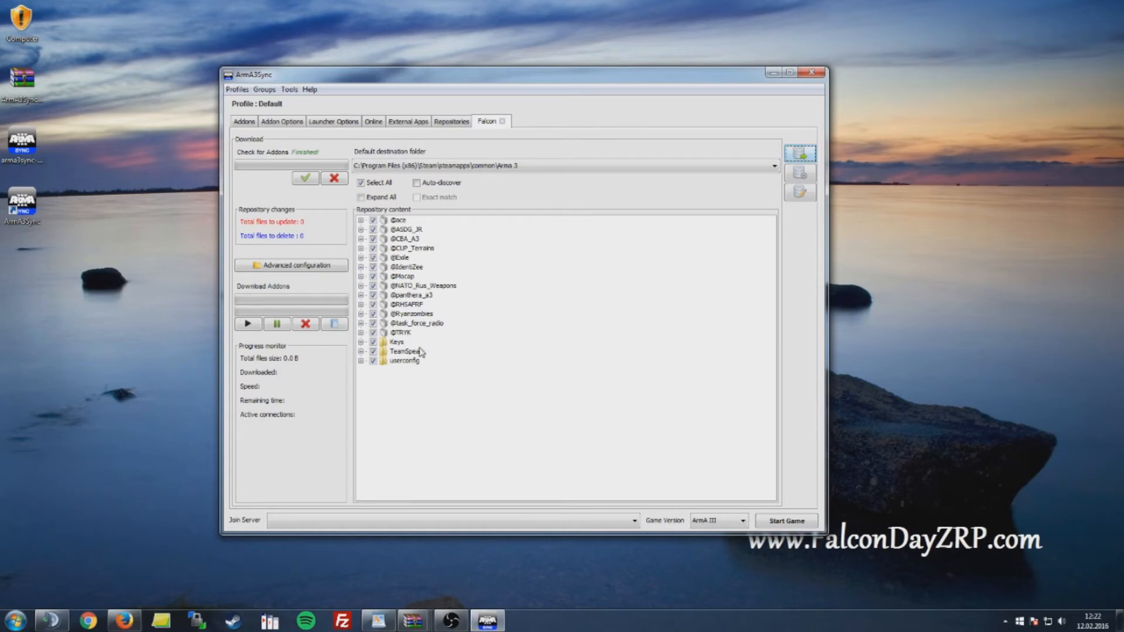
Download all selected addons and folders of the Falcon repository and close the completion message.
drag(506, 76, 423, 85)
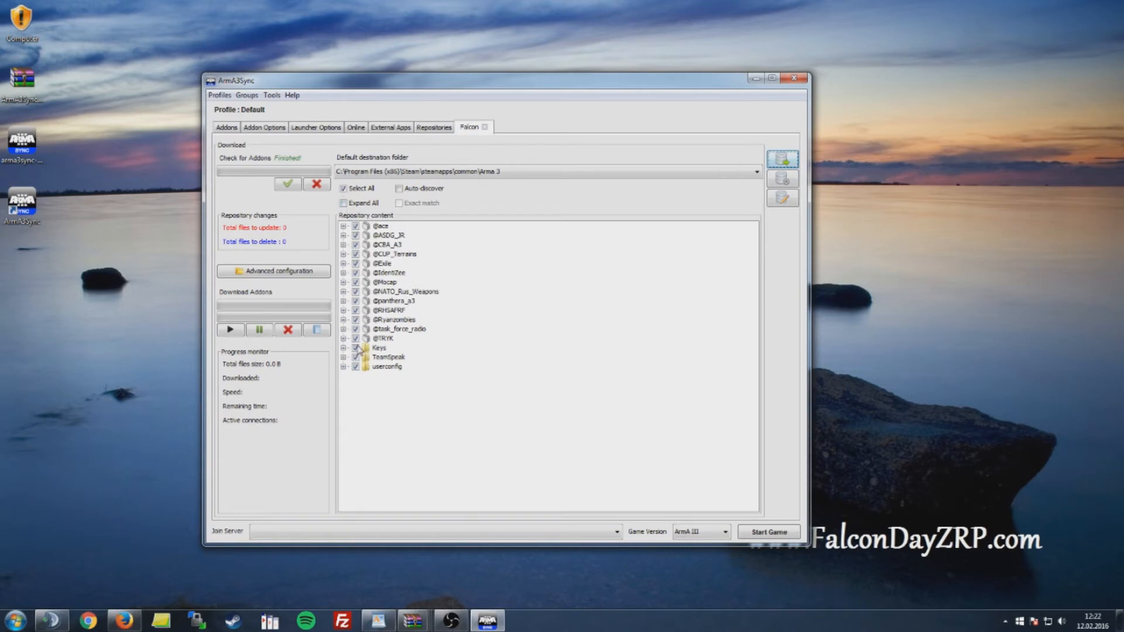
click(229, 332)
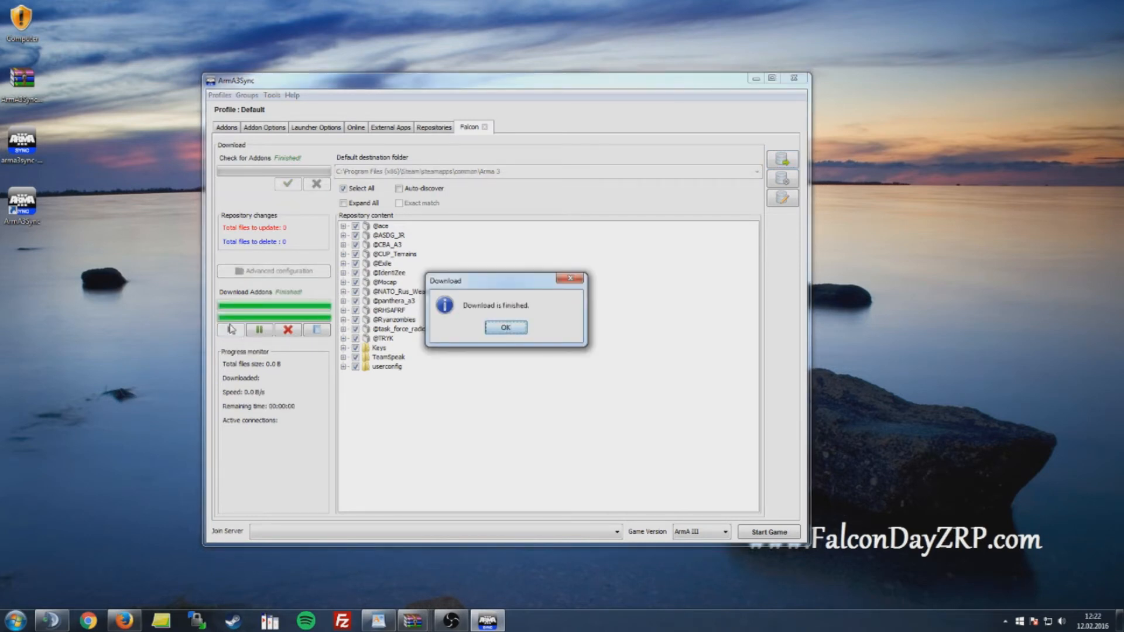
click(499, 329)
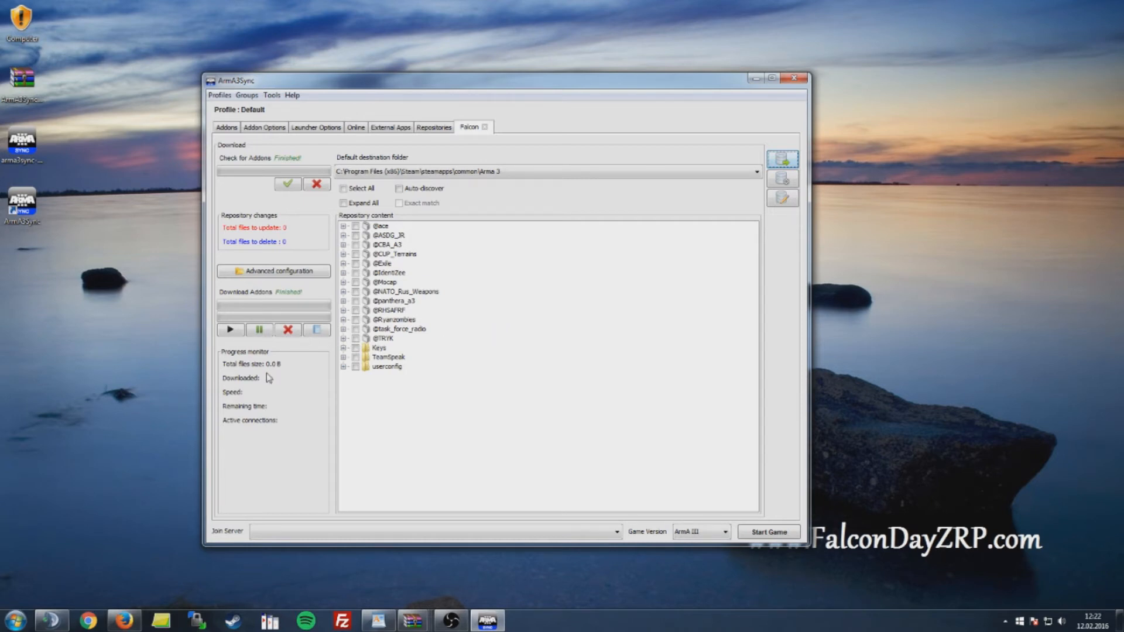
drag(447, 83, 506, 81)
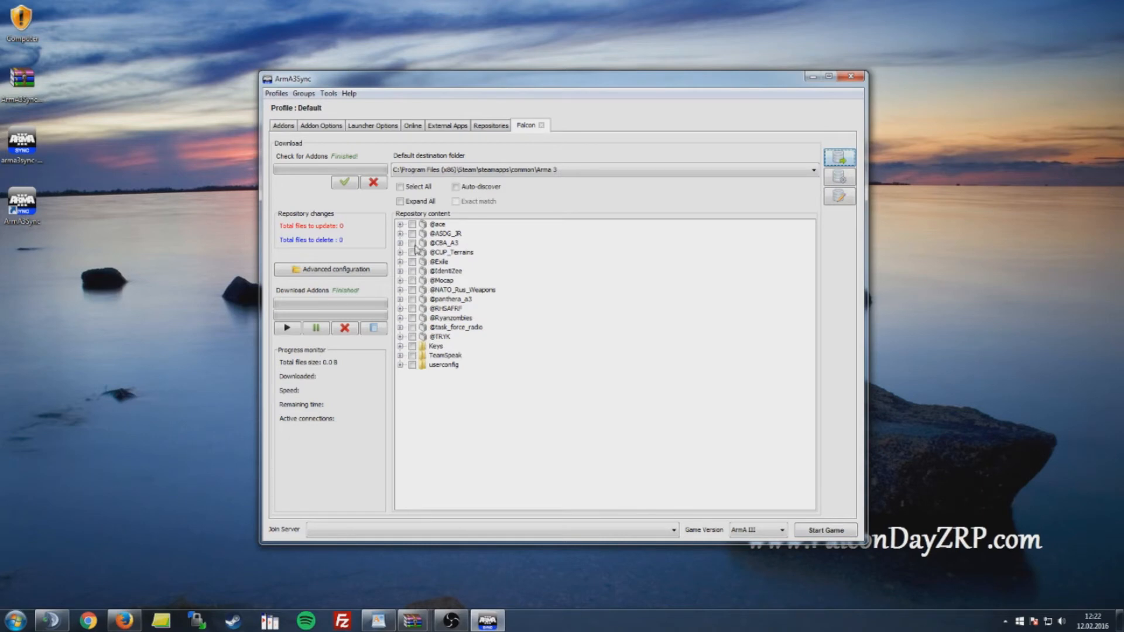
click(283, 127)
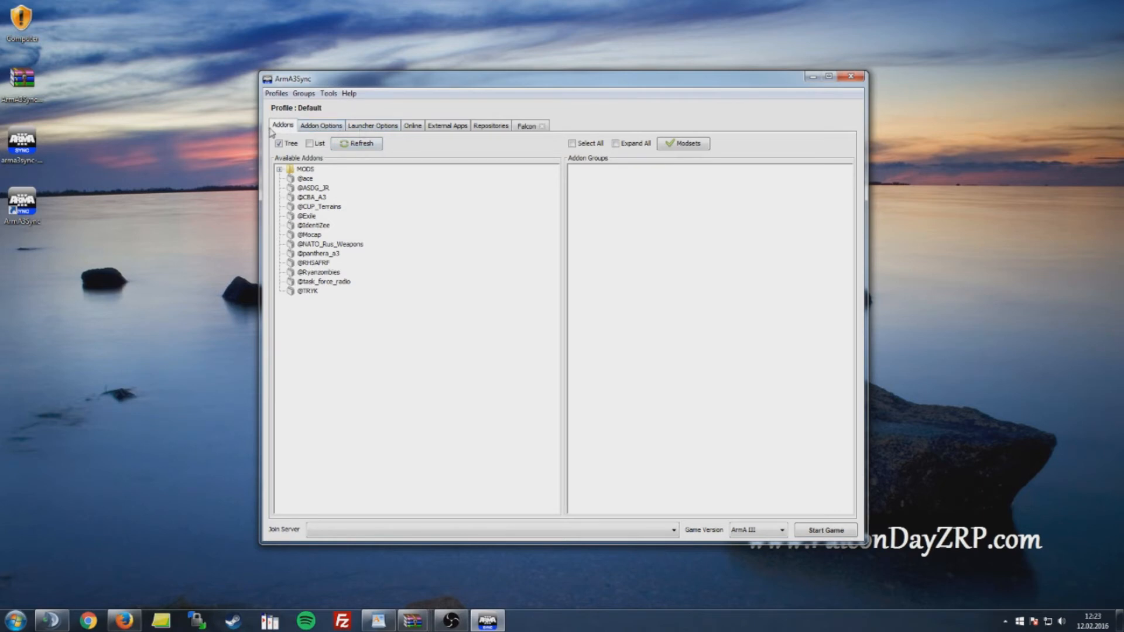
click(303, 181)
click(305, 188)
click(307, 198)
click(309, 207)
click(309, 216)
click(311, 225)
click(311, 235)
click(312, 244)
click(310, 252)
click(310, 263)
click(311, 272)
click(311, 282)
click(311, 291)
Create an addon group from the Falcon repository's modset, expand it and enable all its addons.
click(693, 147)
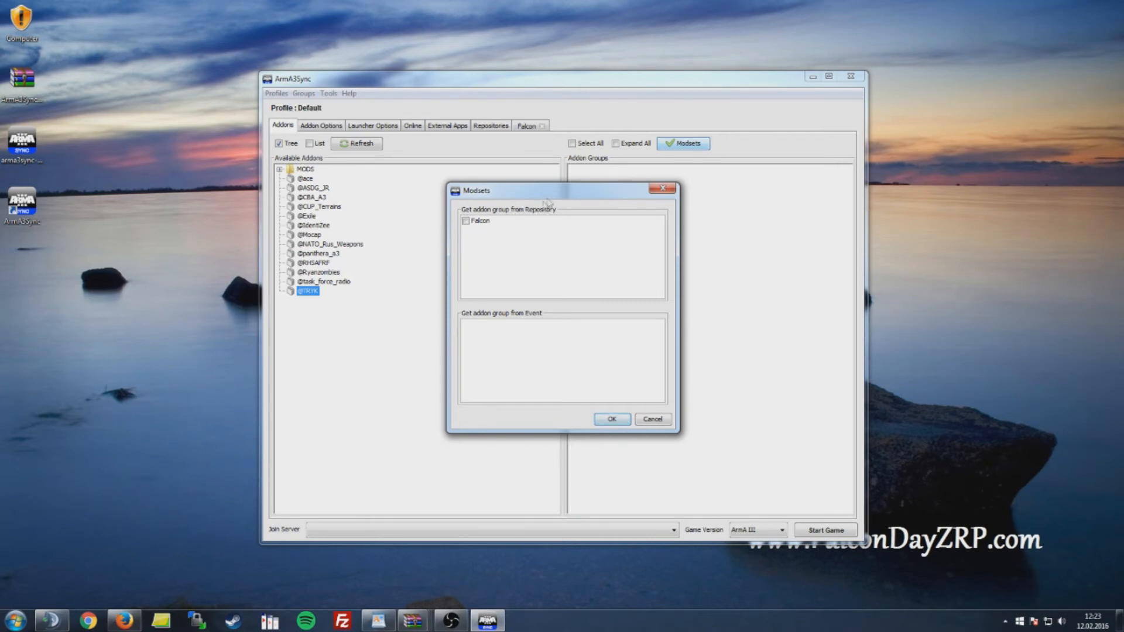
click(467, 222)
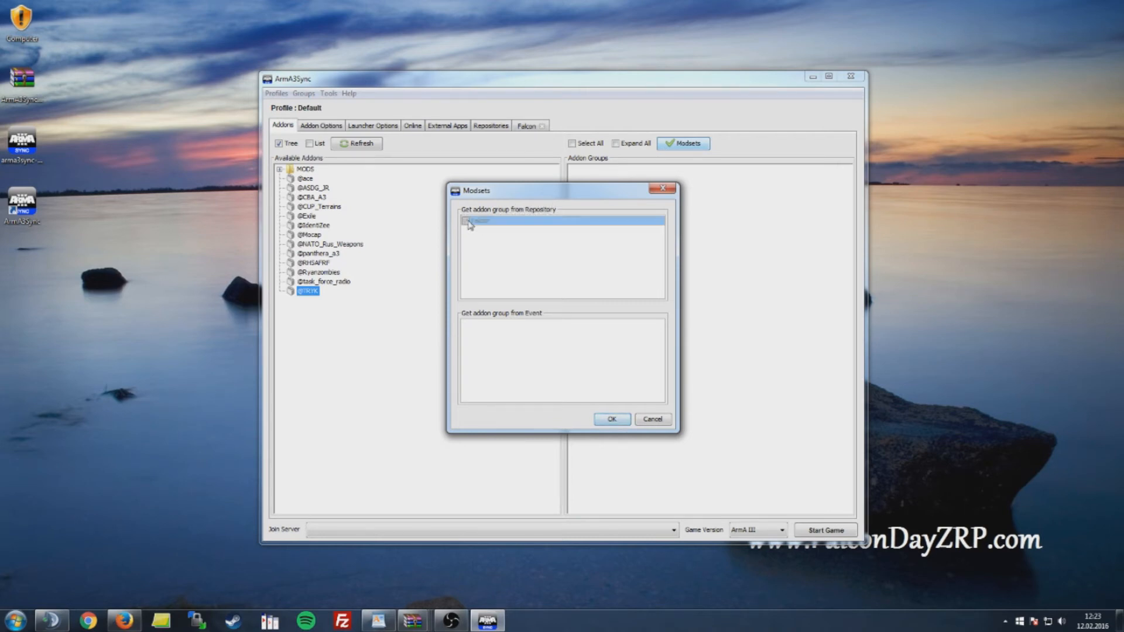
click(598, 419)
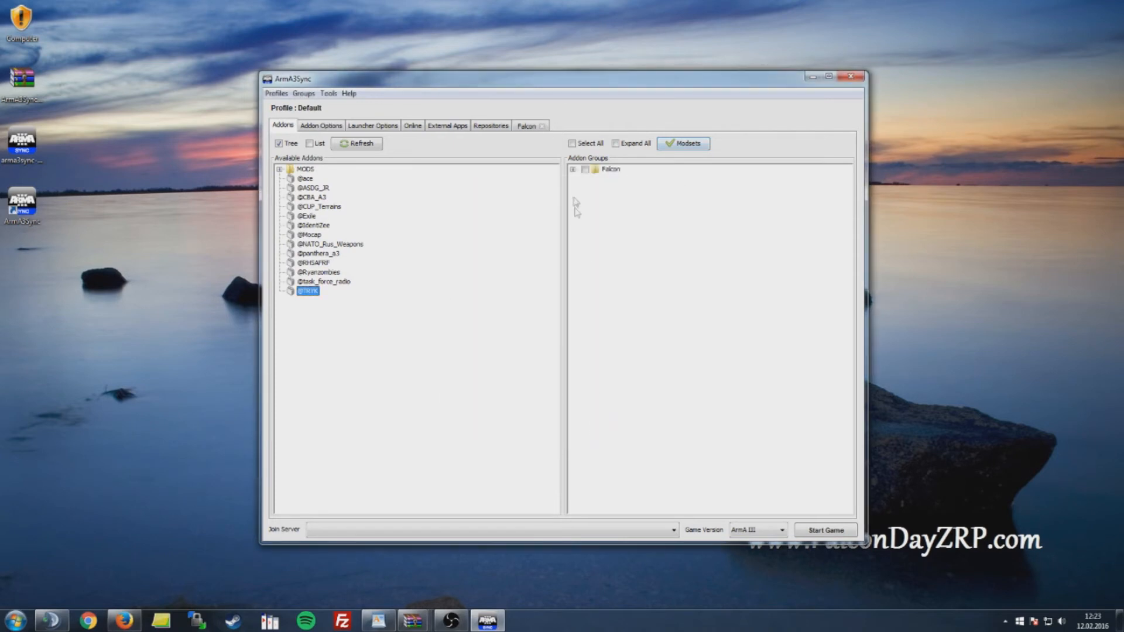
click(572, 170)
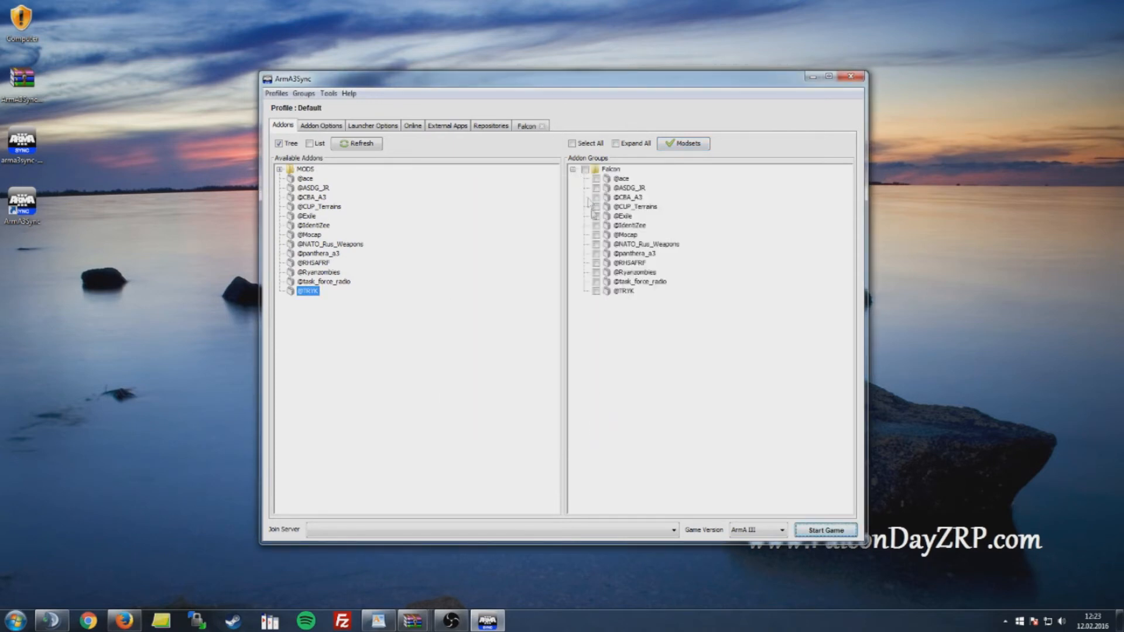
click(585, 170)
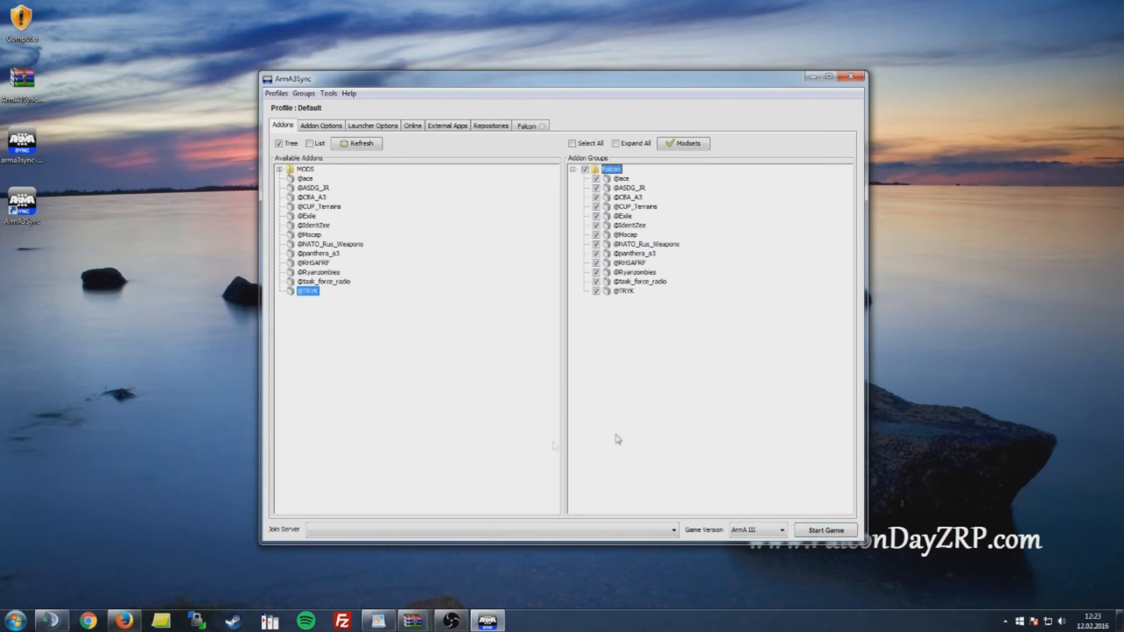
drag(501, 85, 439, 87)
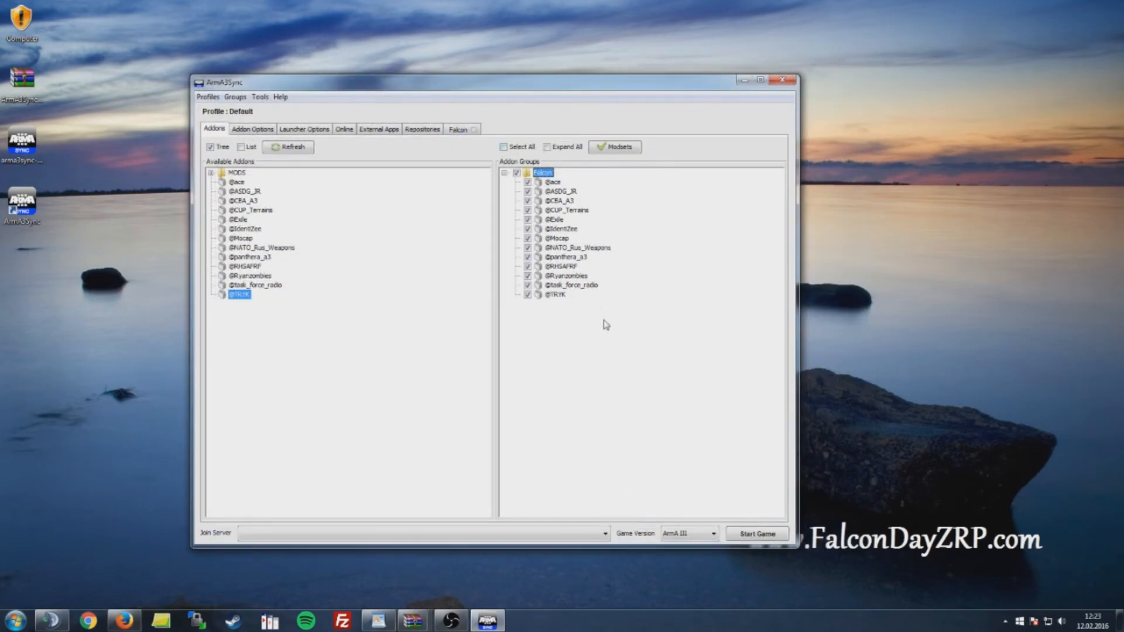
click(569, 286)
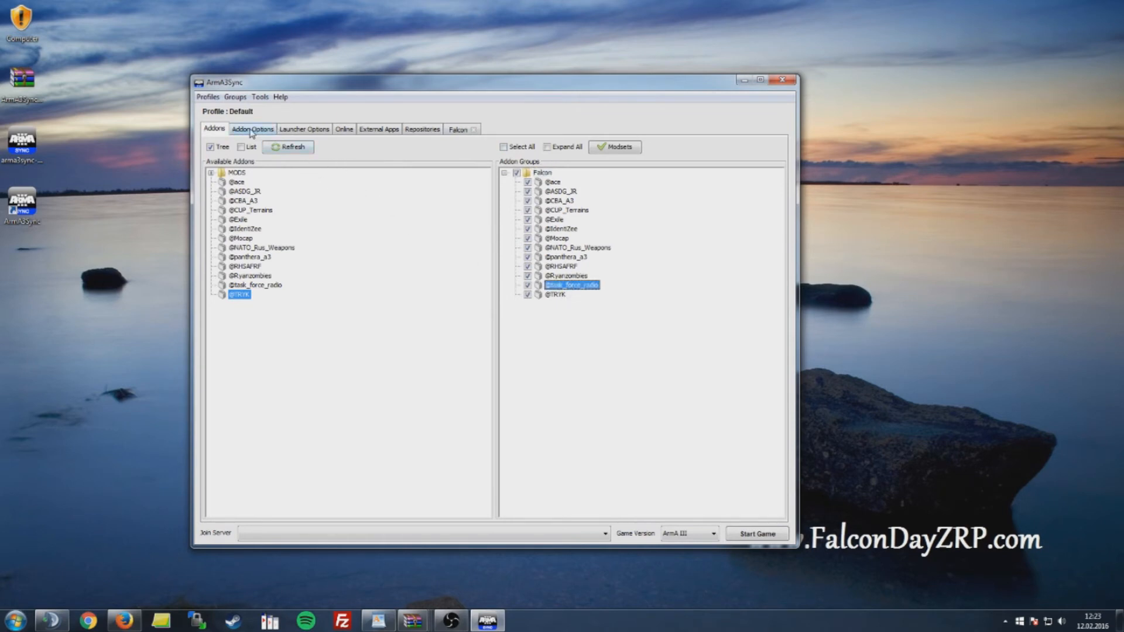
drag(412, 86, 456, 119)
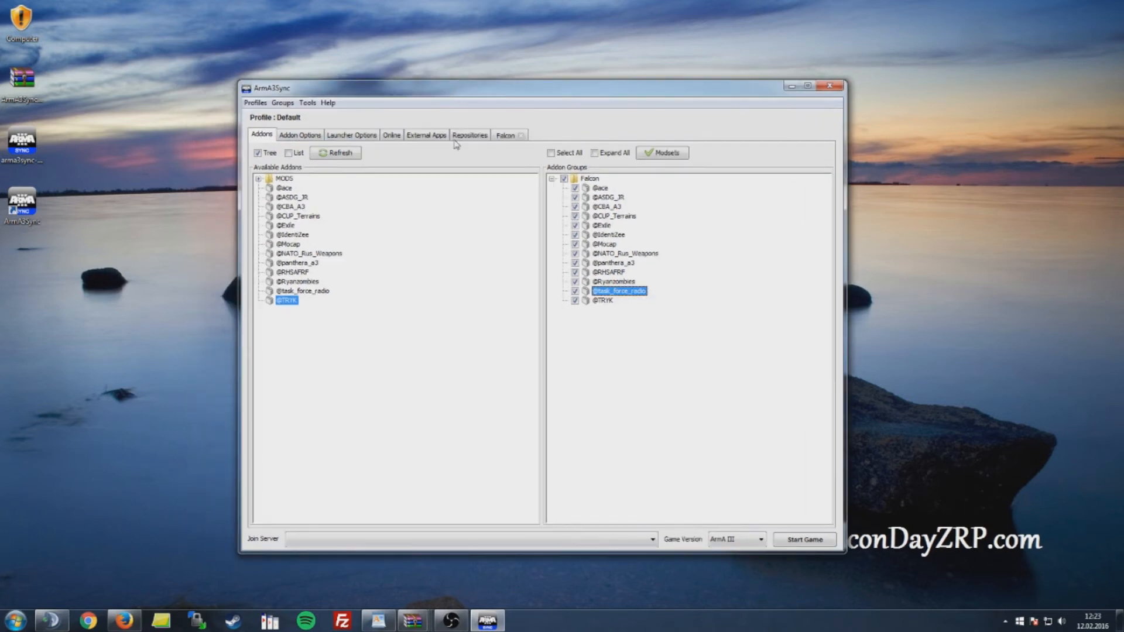
click(590, 179)
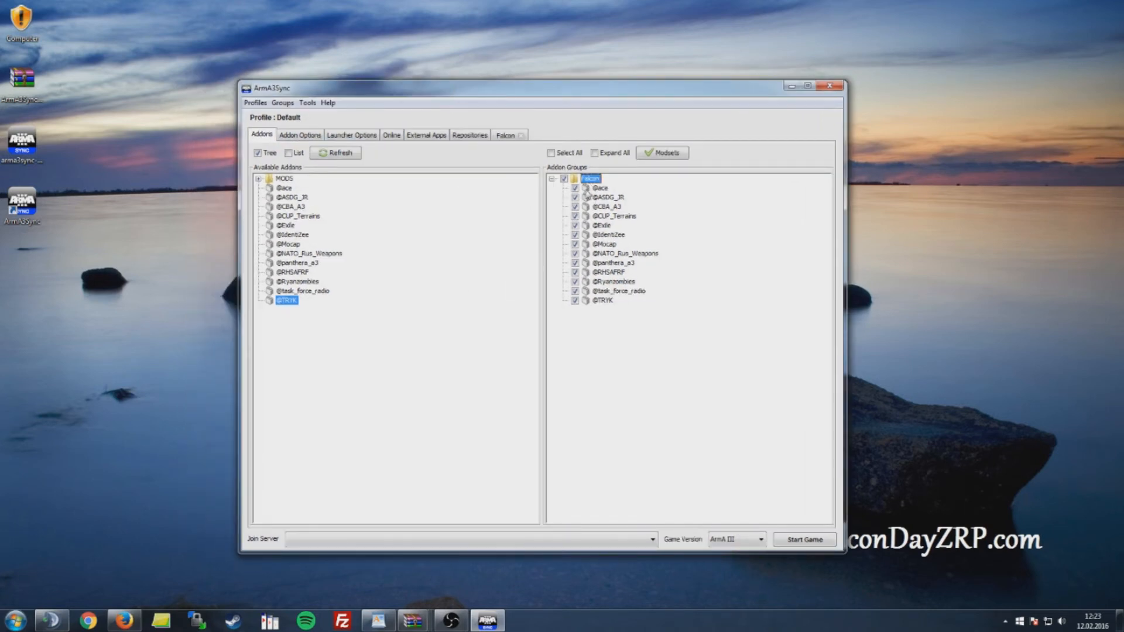
Choose the player's own profile instead of Default in the launcher options.
click(357, 137)
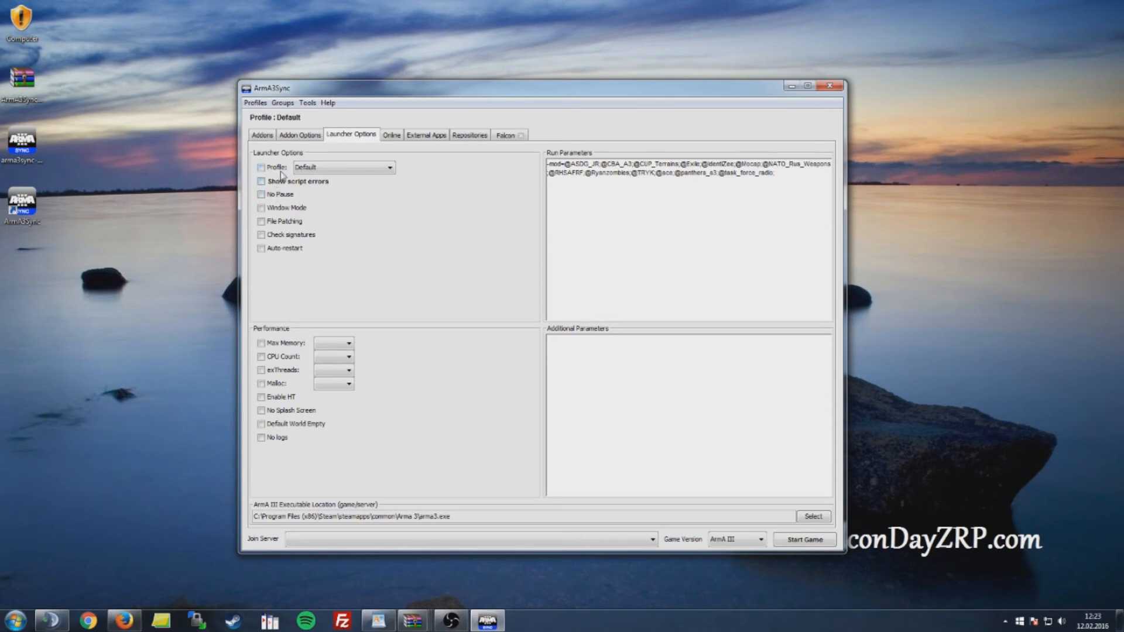
click(328, 168)
click(330, 189)
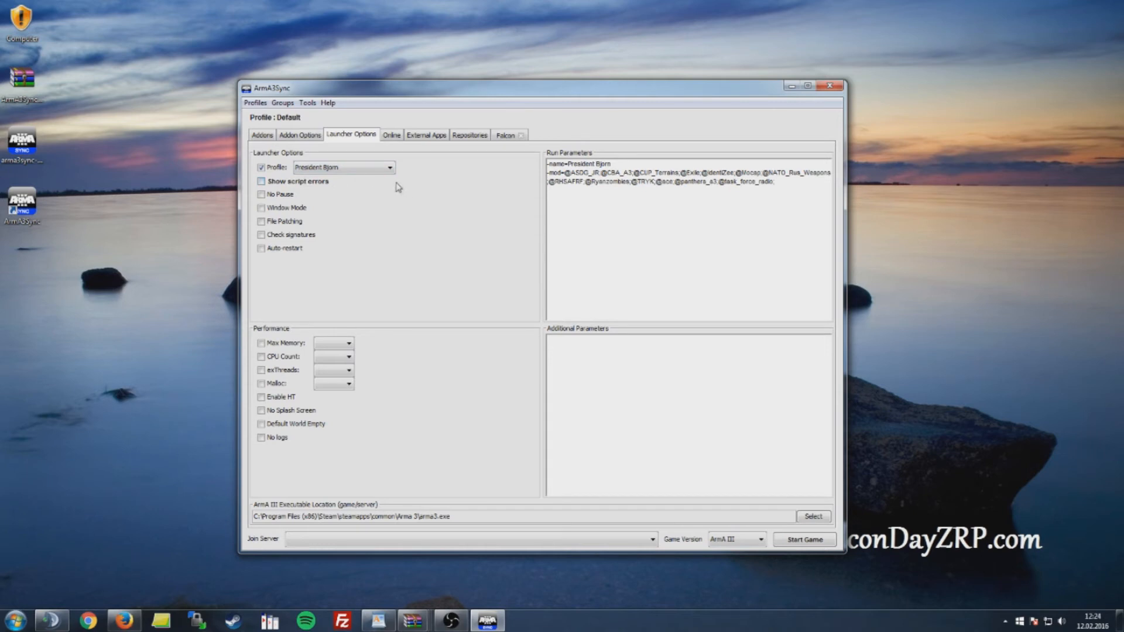
Set the launcher's max memory to 2047 and the CPU count to 8.
click(333, 344)
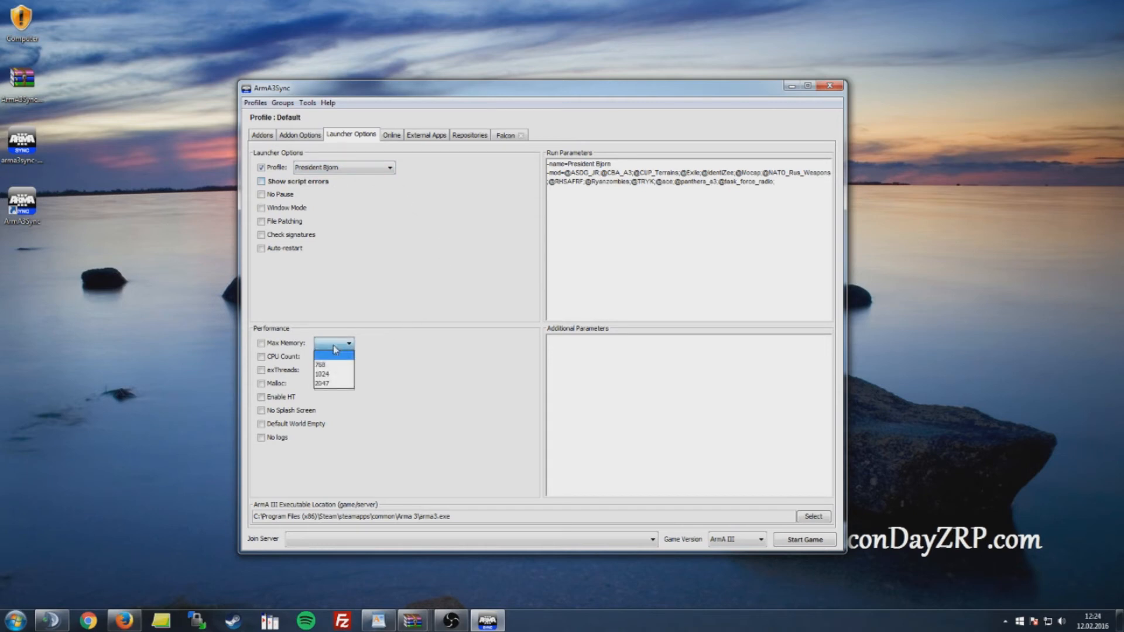
click(337, 386)
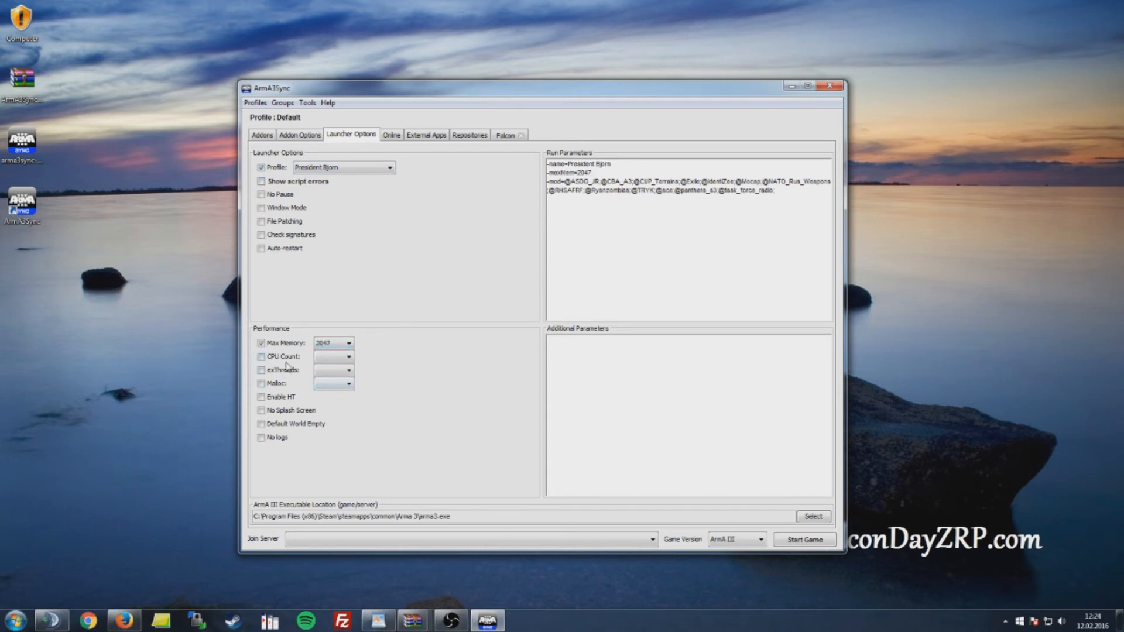
click(261, 357)
click(321, 358)
scroll(332, 423, down, 2)
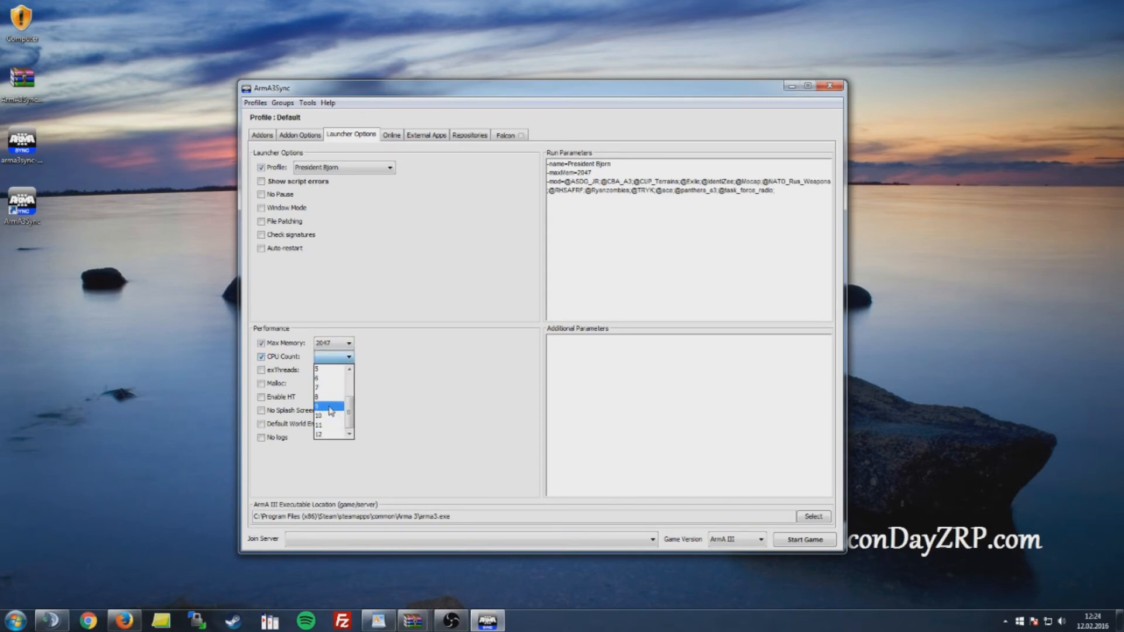
click(328, 409)
Set exThreads to 7 and enable the No Splash Screen and Default World Empty options.
click(271, 371)
click(321, 371)
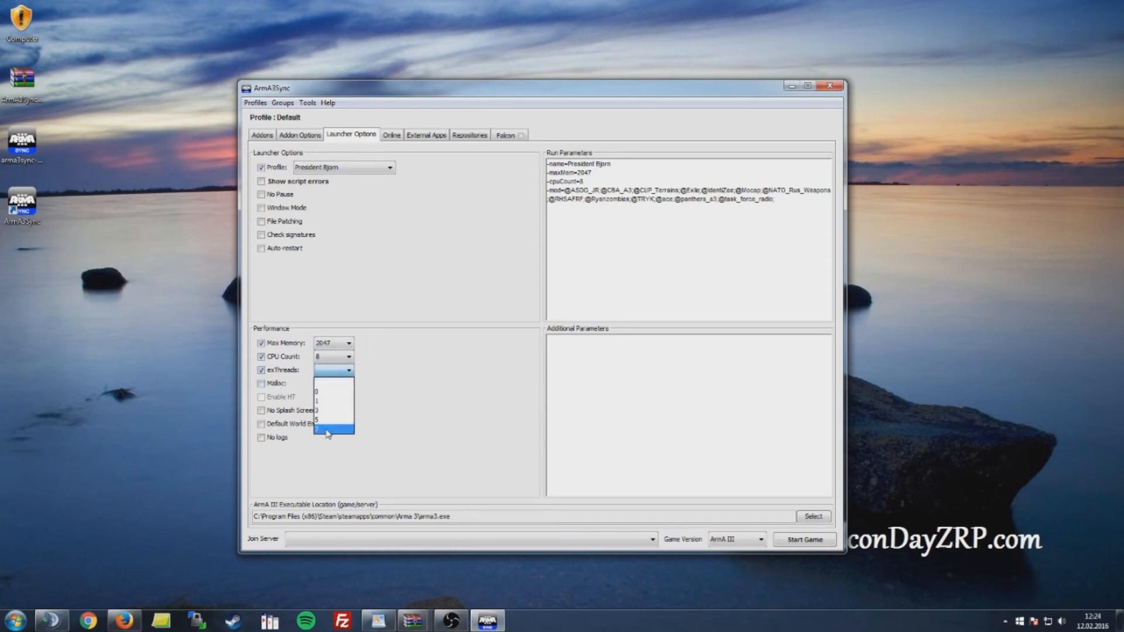
click(327, 431)
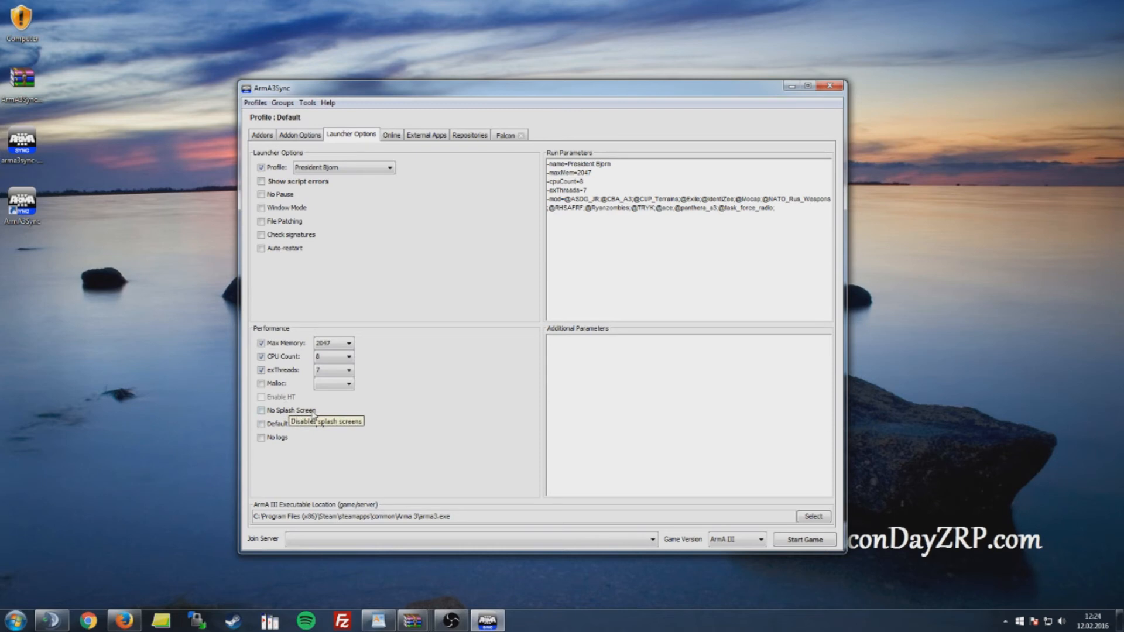
click(288, 413)
click(281, 427)
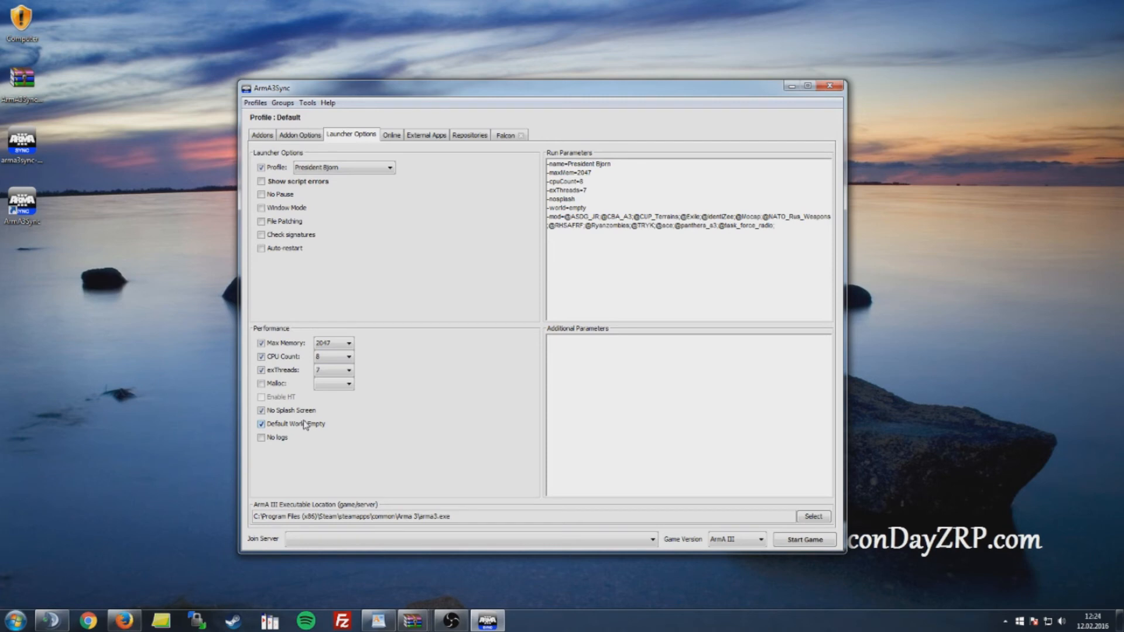
Add a new favorite server with the description Falcon ExileZ Role Play.
click(401, 140)
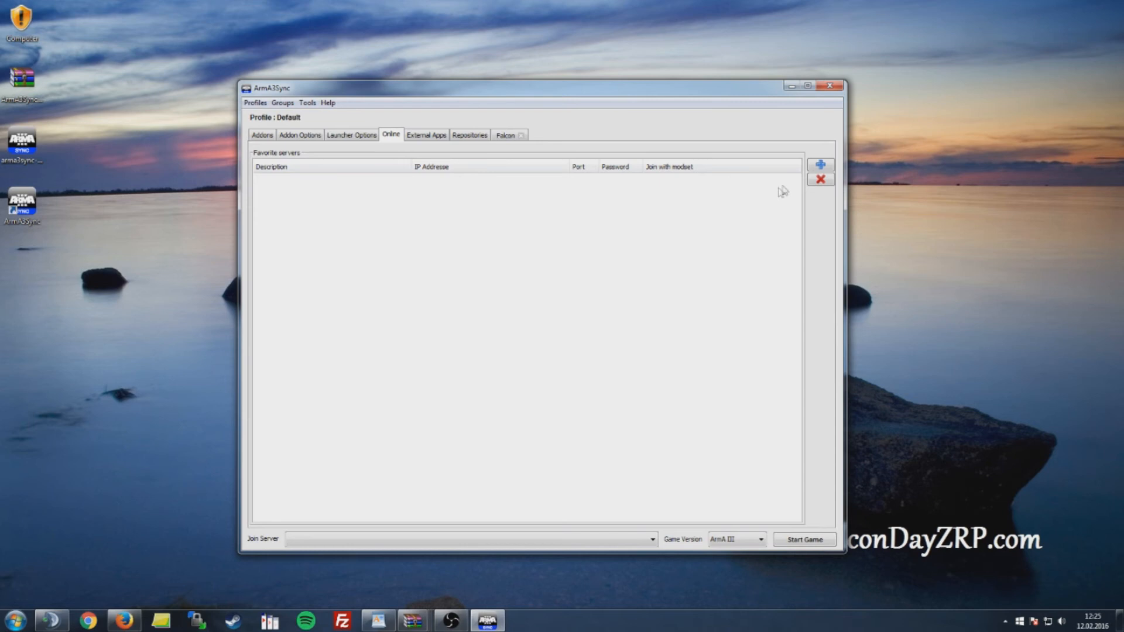
click(819, 166)
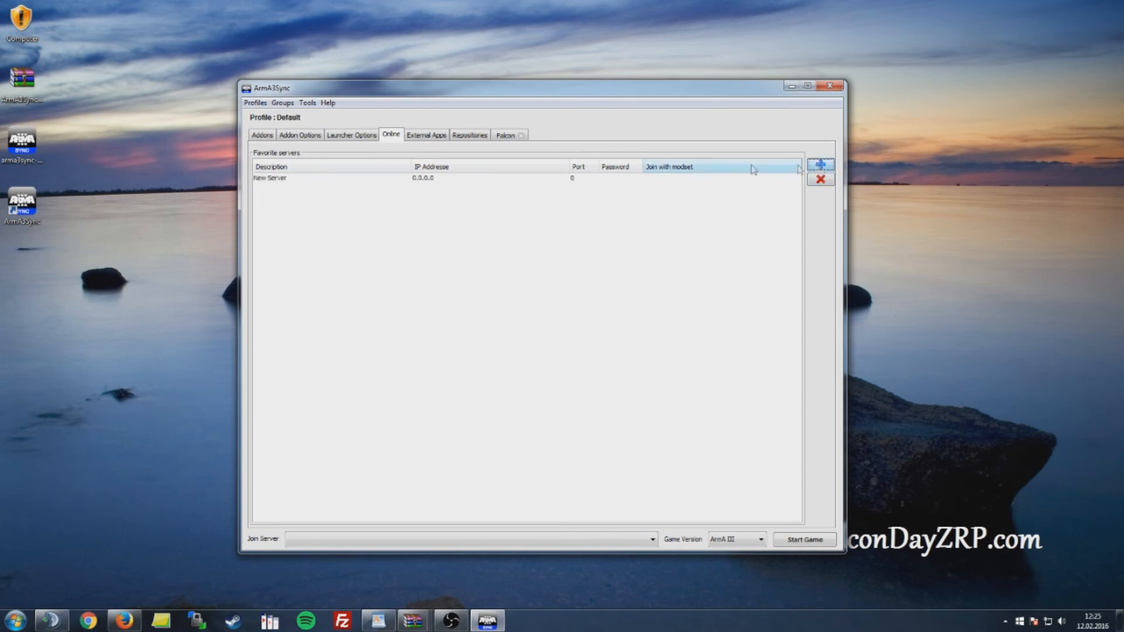
click(353, 180)
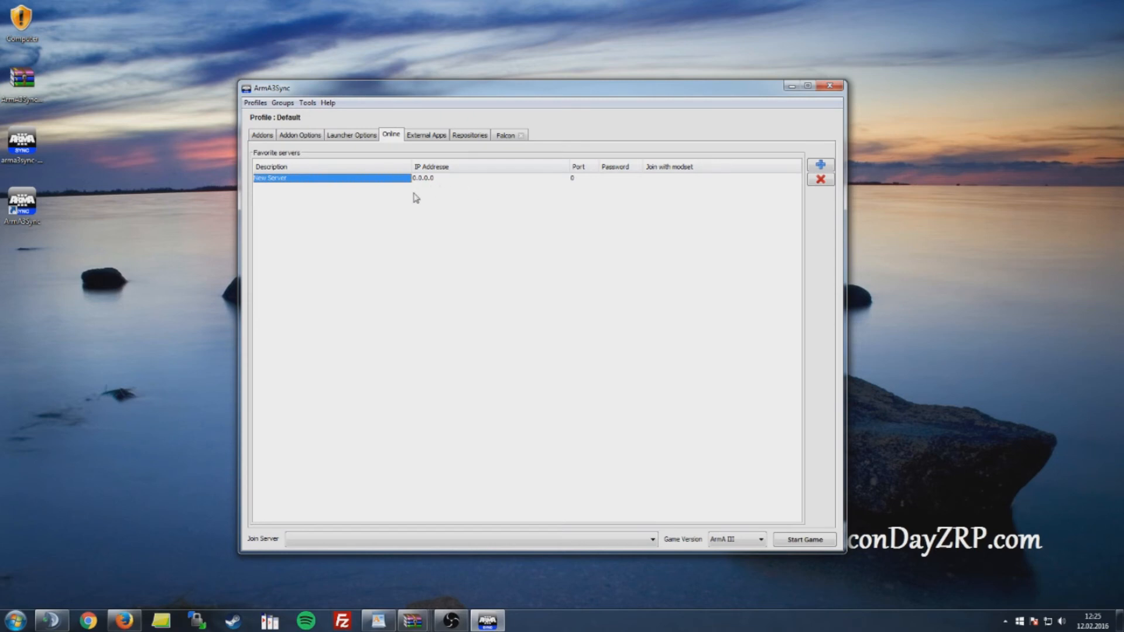
double_click(333, 179)
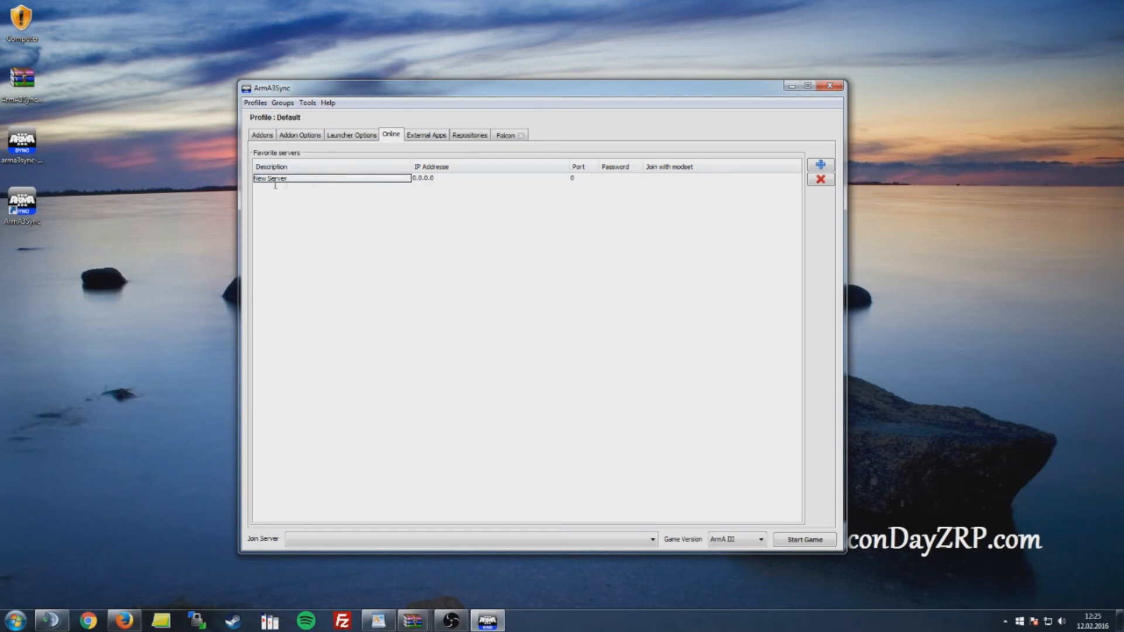
key(ctrl+a)
key(BackSpace)
click(292, 201)
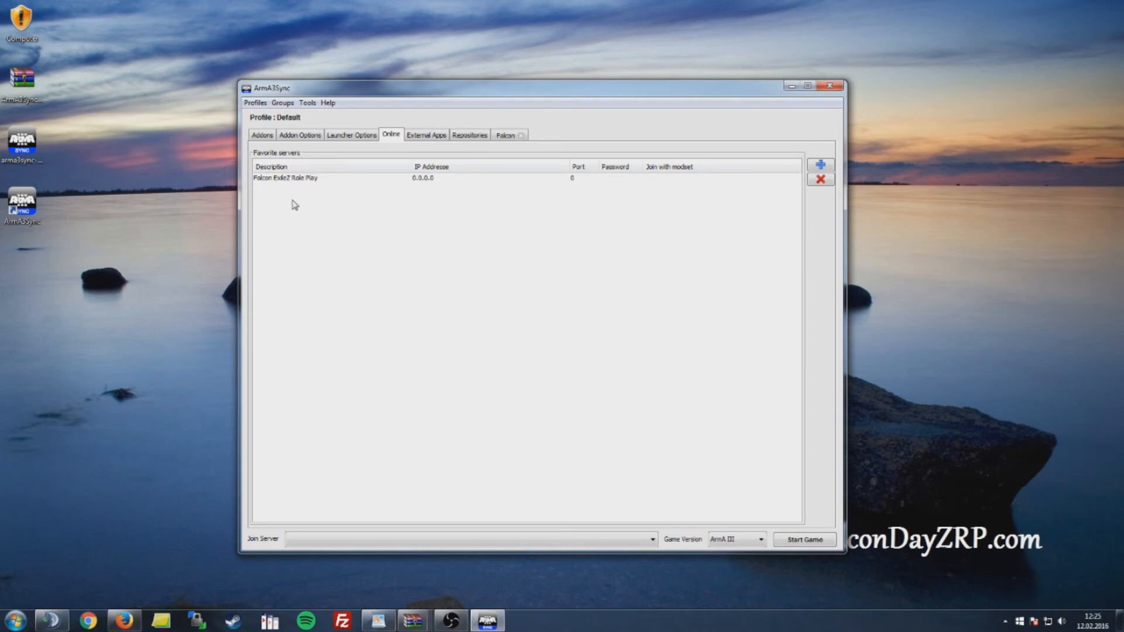
Set the favorite server's IP address to 144.76.97.13 and its port to 2302, leaving the password blank.
double_click(458, 178)
key(ctrl+a)
text(144.76.97.13)
double_click(585, 178)
click(612, 179)
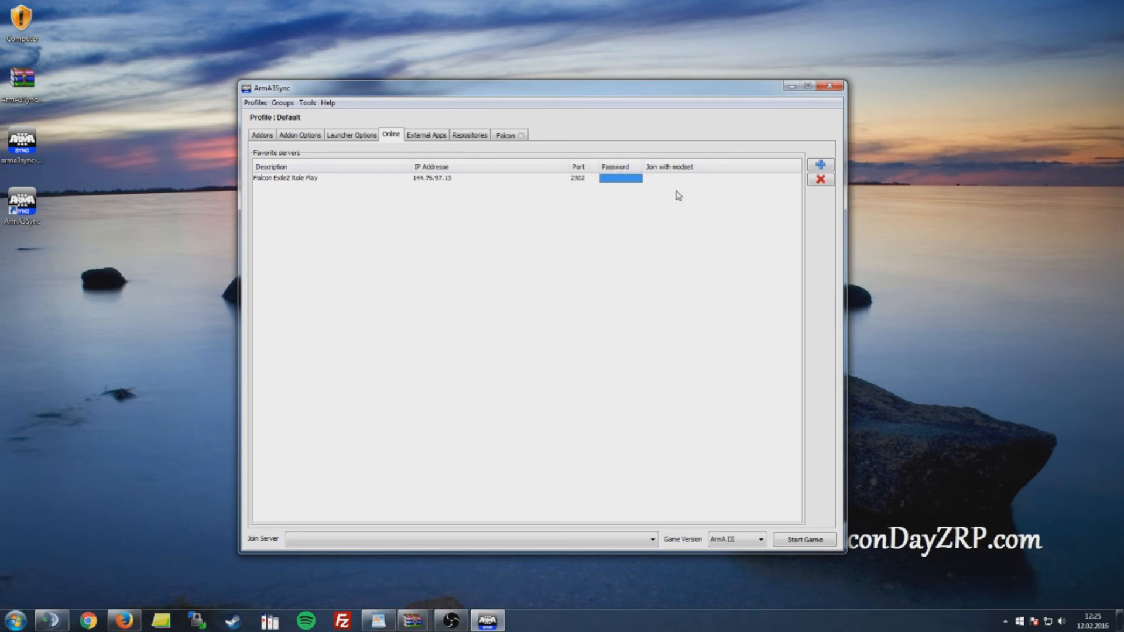
Assign the Falcon modset to the favorite server and move the ArmA3Sync window higher on the desktop.
click(694, 181)
click(698, 182)
click(697, 182)
click(695, 199)
click(624, 540)
drag(621, 89, 611, 19)
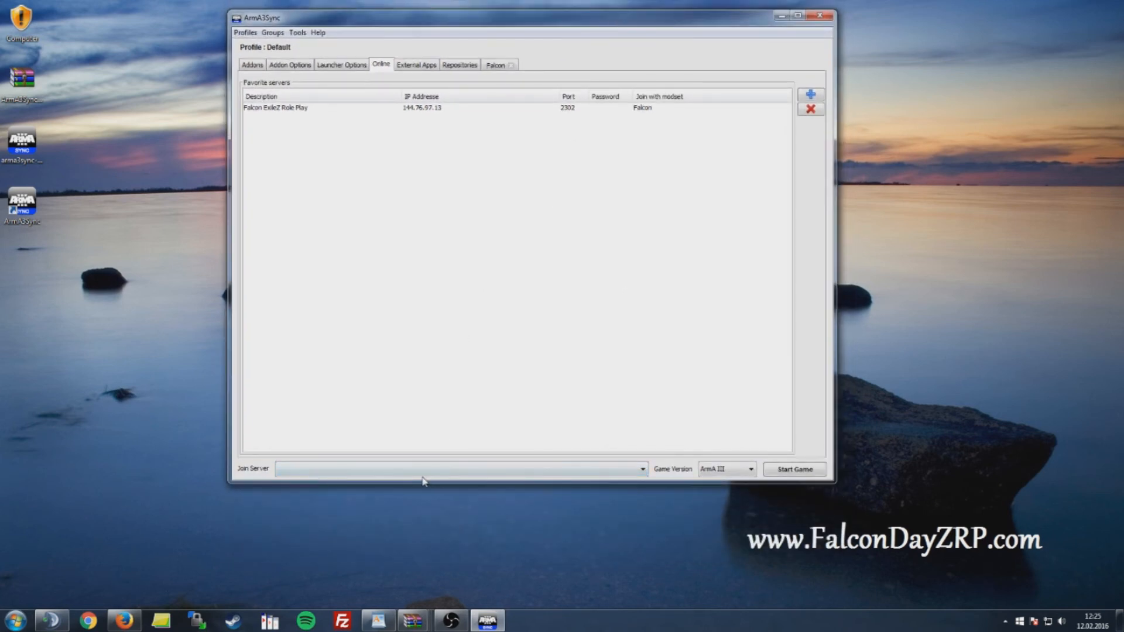
Choose Falcon ExileZ Role Play - Falcon as the server to join with game version ArmA III, and start the game.
click(383, 471)
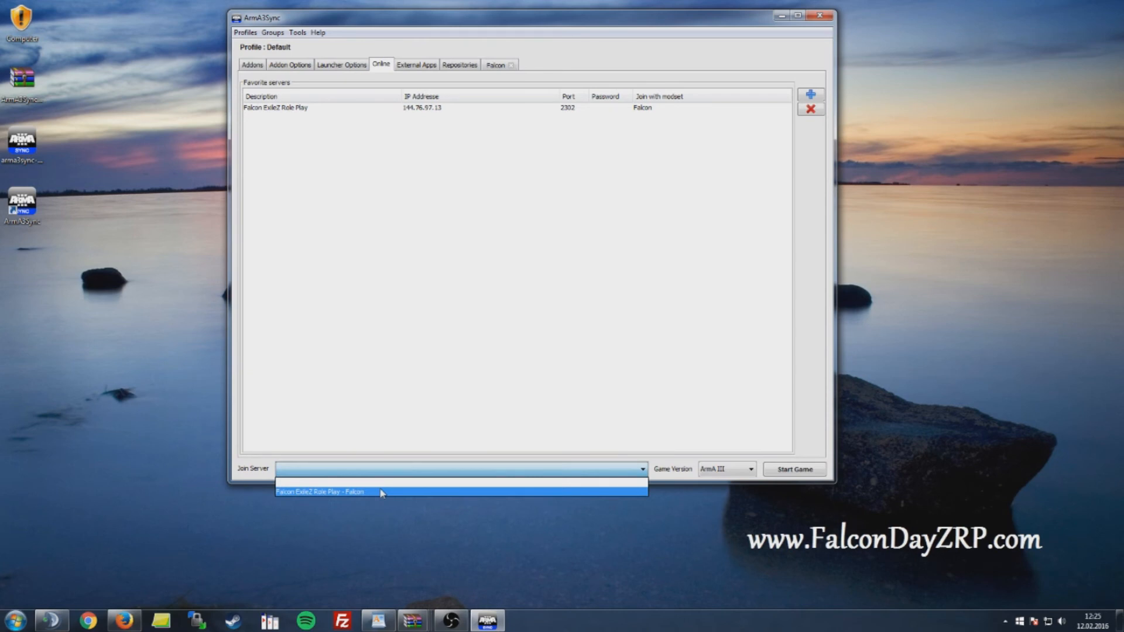
click(377, 493)
click(720, 470)
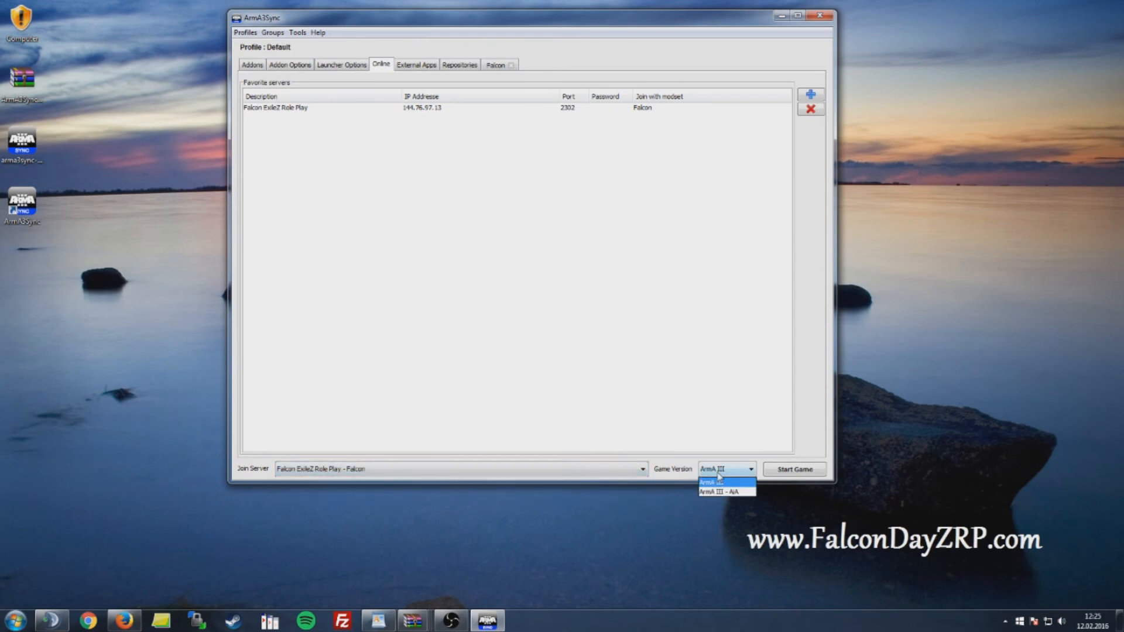
click(719, 481)
click(783, 474)
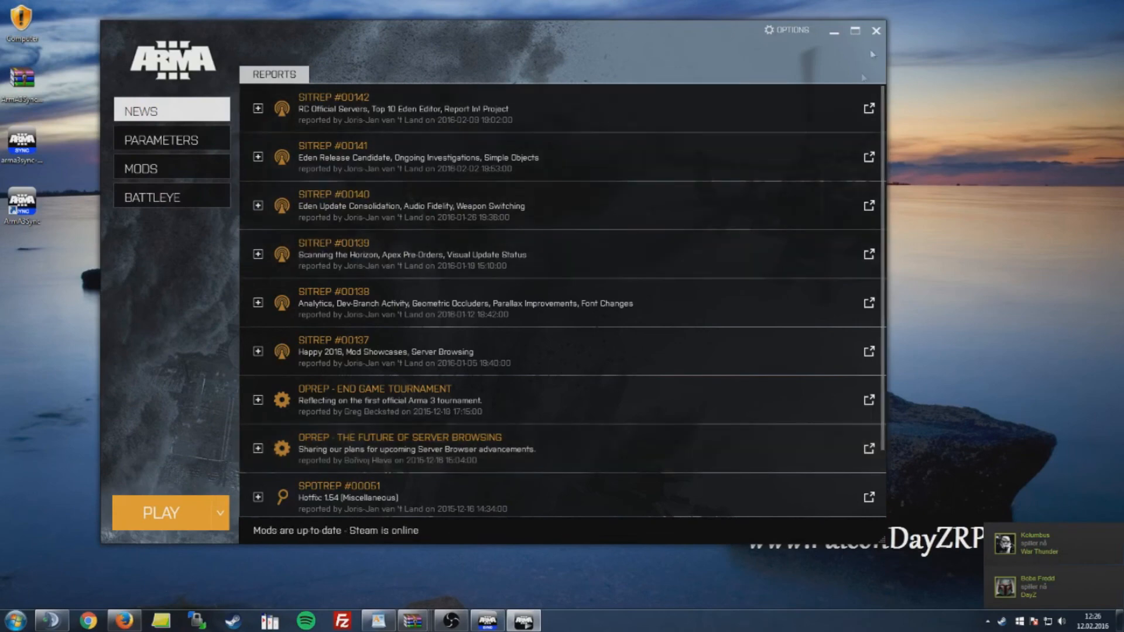
Close the Arma 3 launcher and start the game again from ArmA3Sync.
click(876, 30)
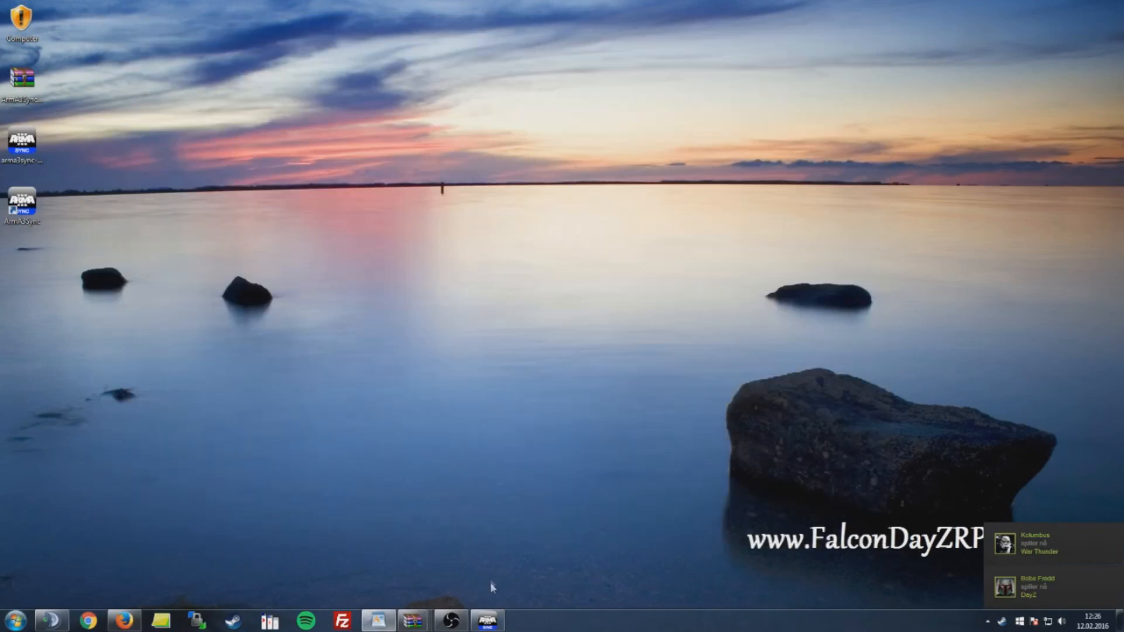
click(489, 621)
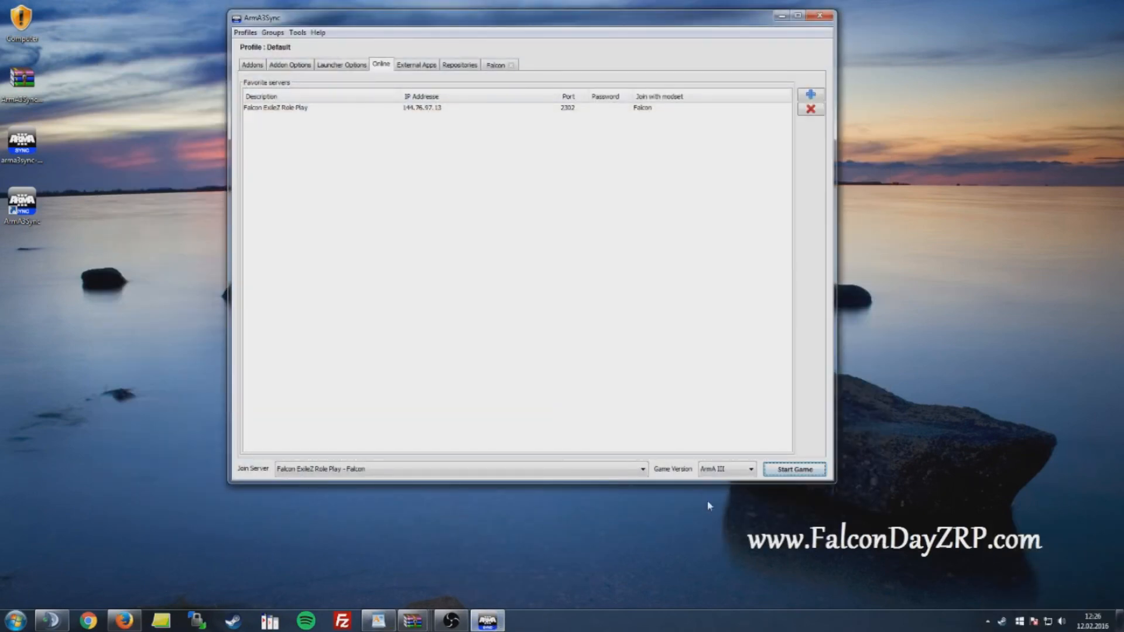
click(795, 469)
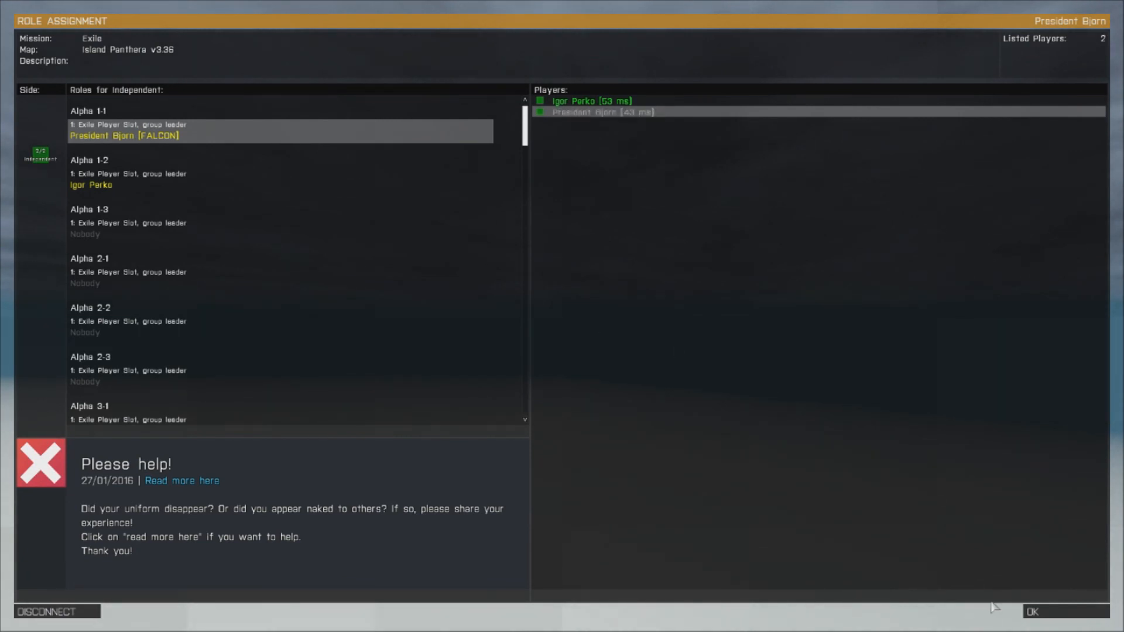
Accept the role assignment to enter the Exile mission, and move the character forward in third-person view.
click(1039, 612)
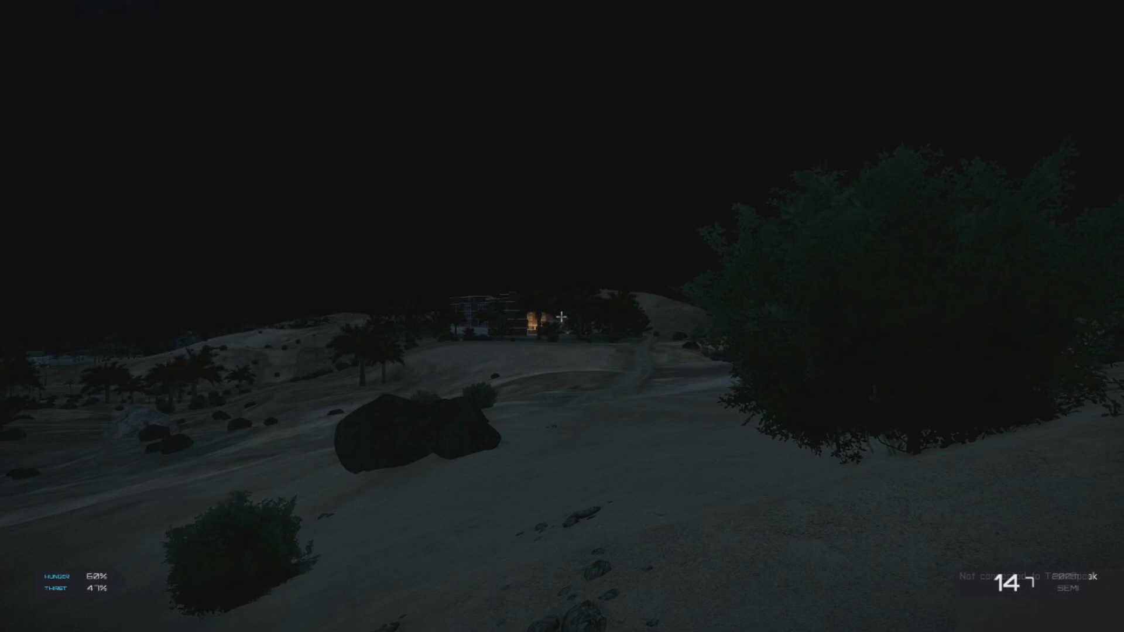
key(KP_Enter)
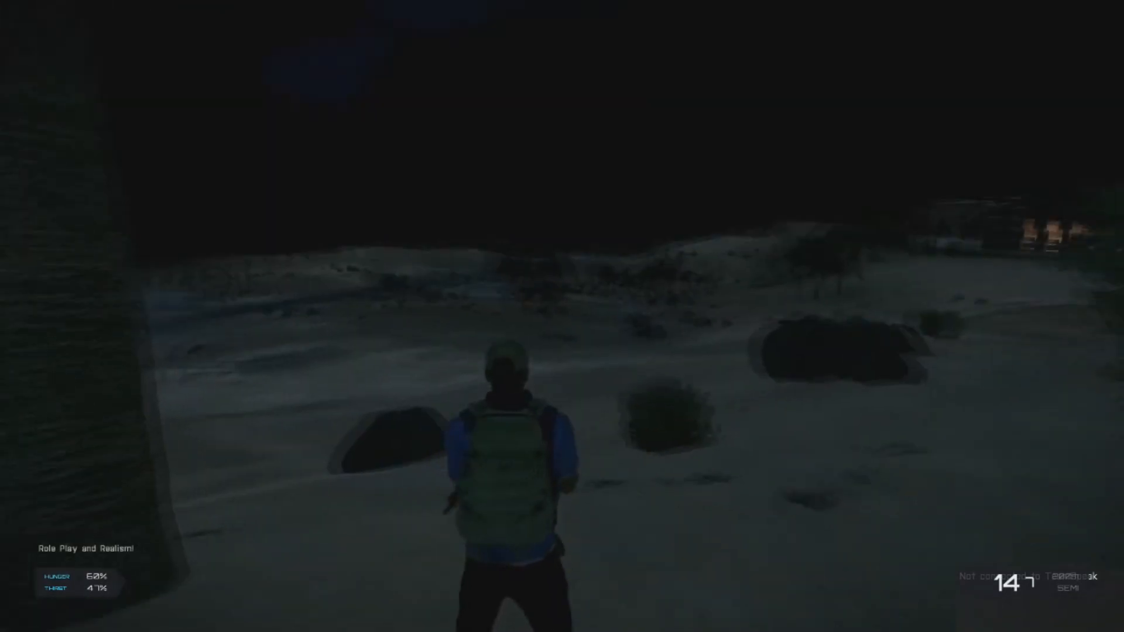
key(w)
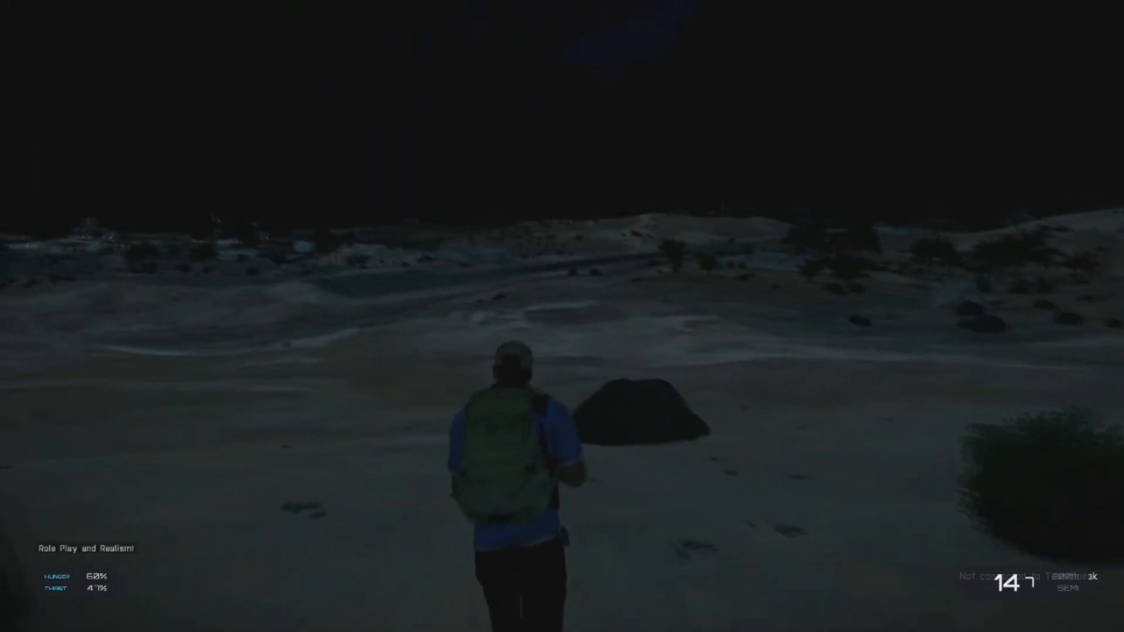